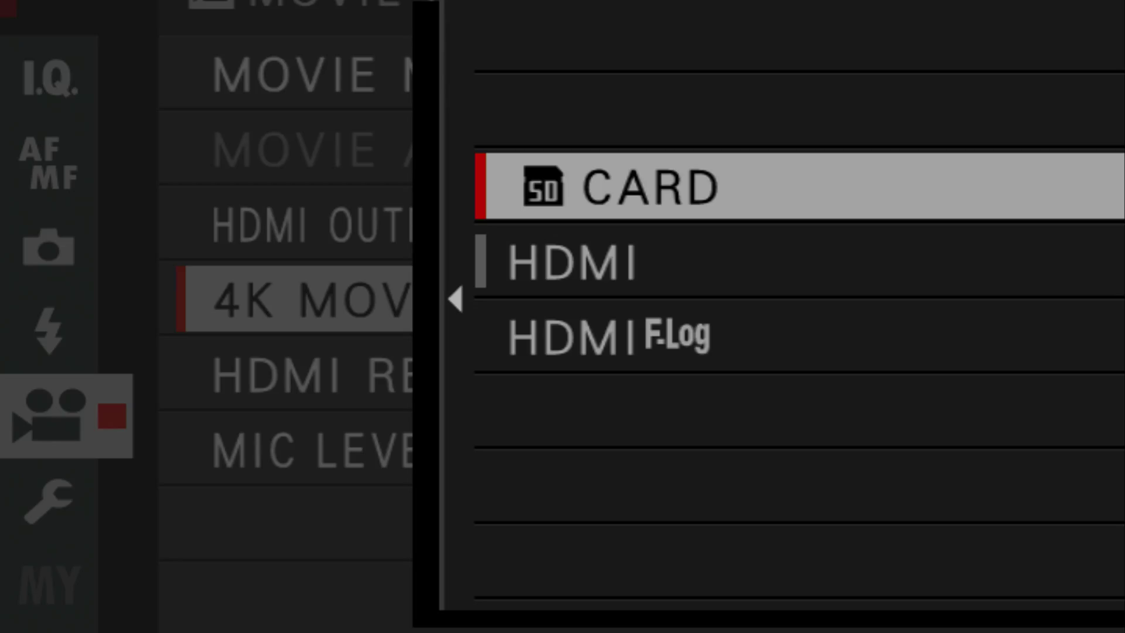
Change the camera's 4K MOVIE OUTPUT from CARD to HDMI F-Log and confirm it.
key("Down")
key("Return")
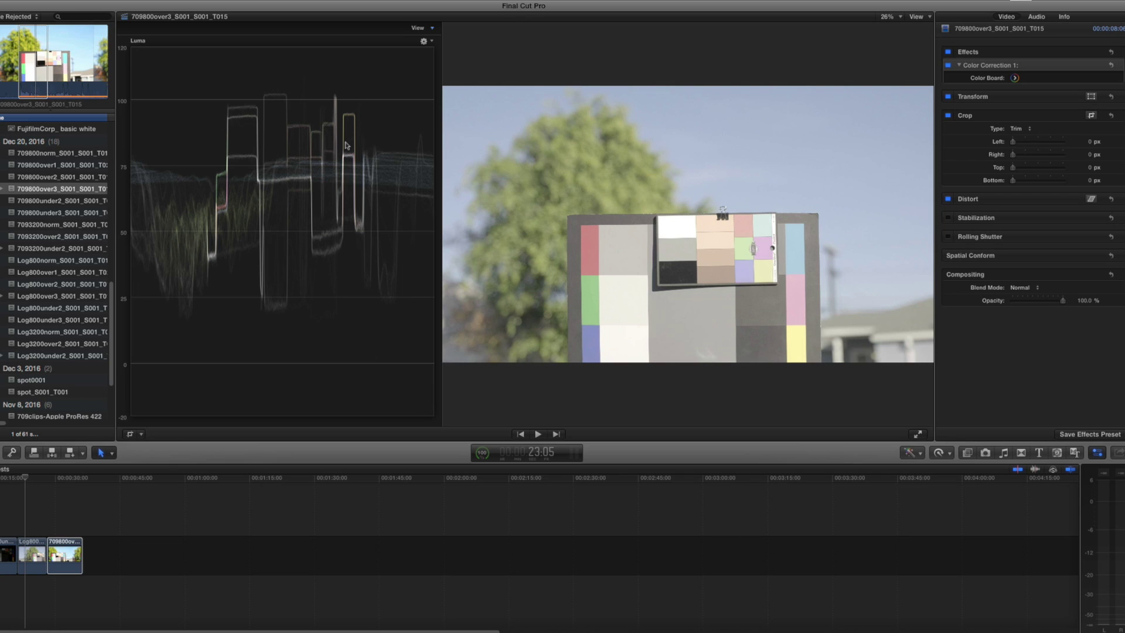
Bring up the scope-type menu from the Luma waveform's gear button.
left_click(433, 42)
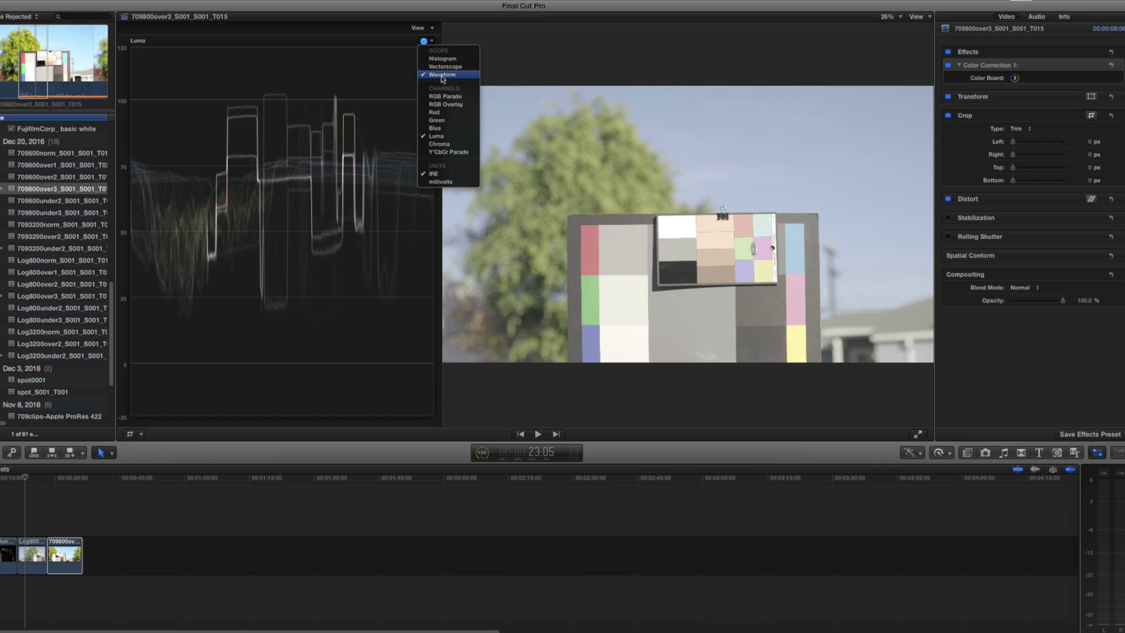
View the 709800over3 chart clip in the vectorscope, then in the histogram.
left_click(443, 67)
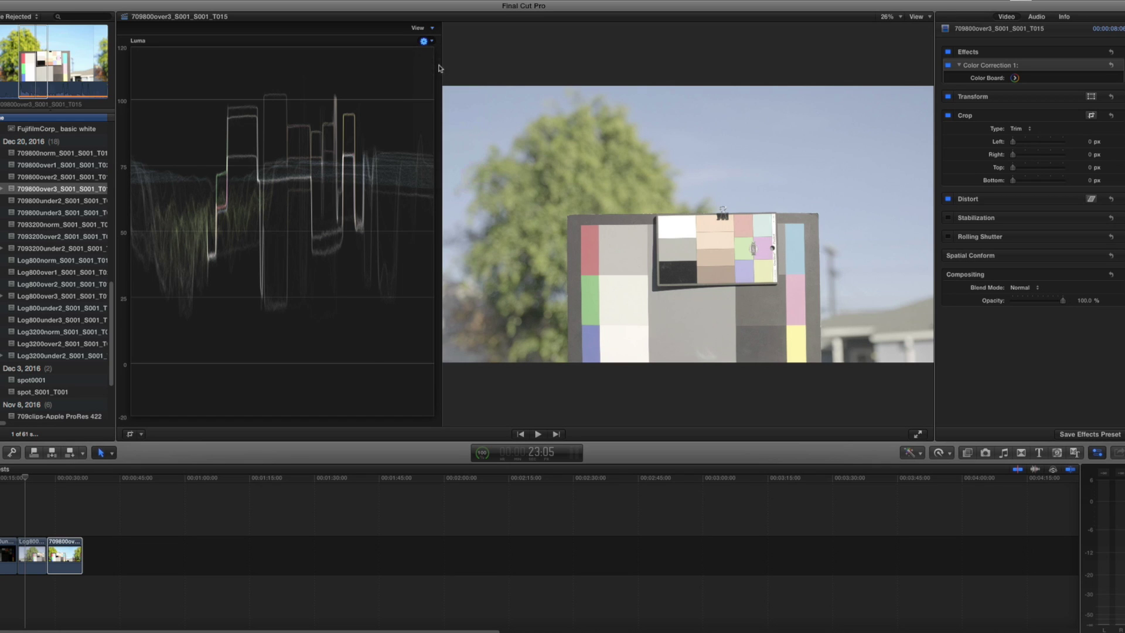
left_click(432, 41)
left_click(439, 59)
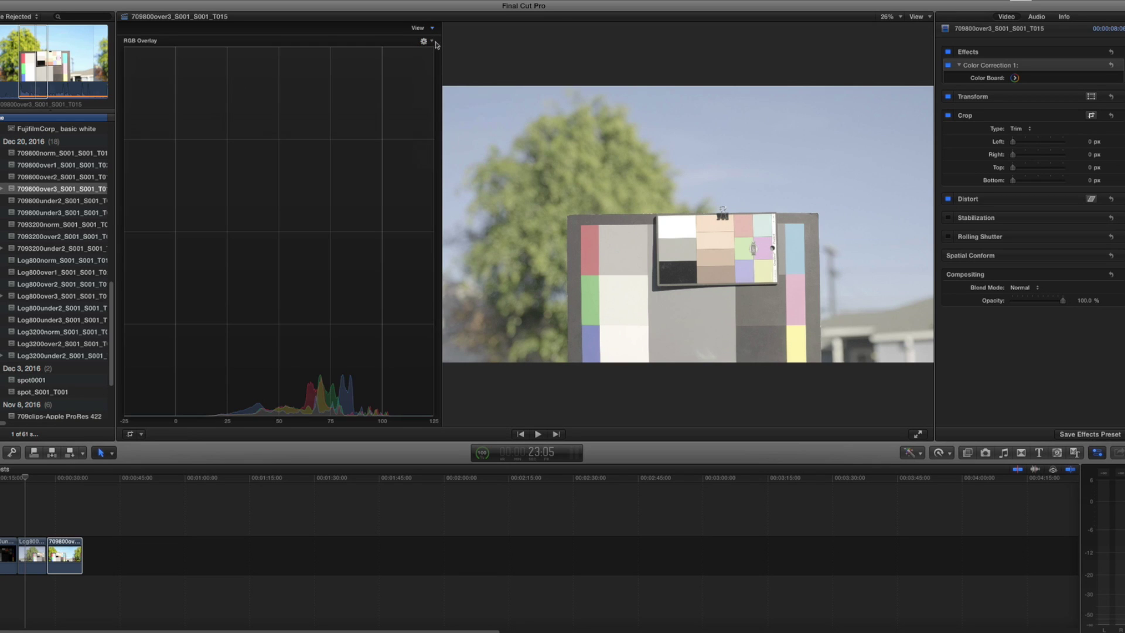
Switch the scope to the waveform as an RGB Parade, then set it back to Luma.
left_click(433, 42)
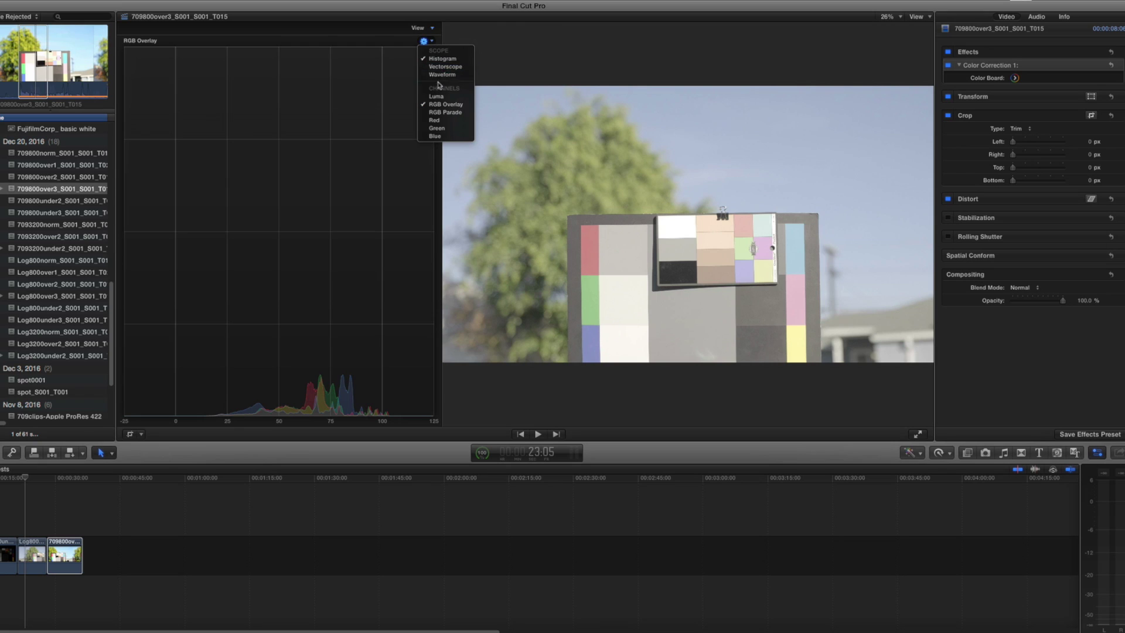
left_click(439, 75)
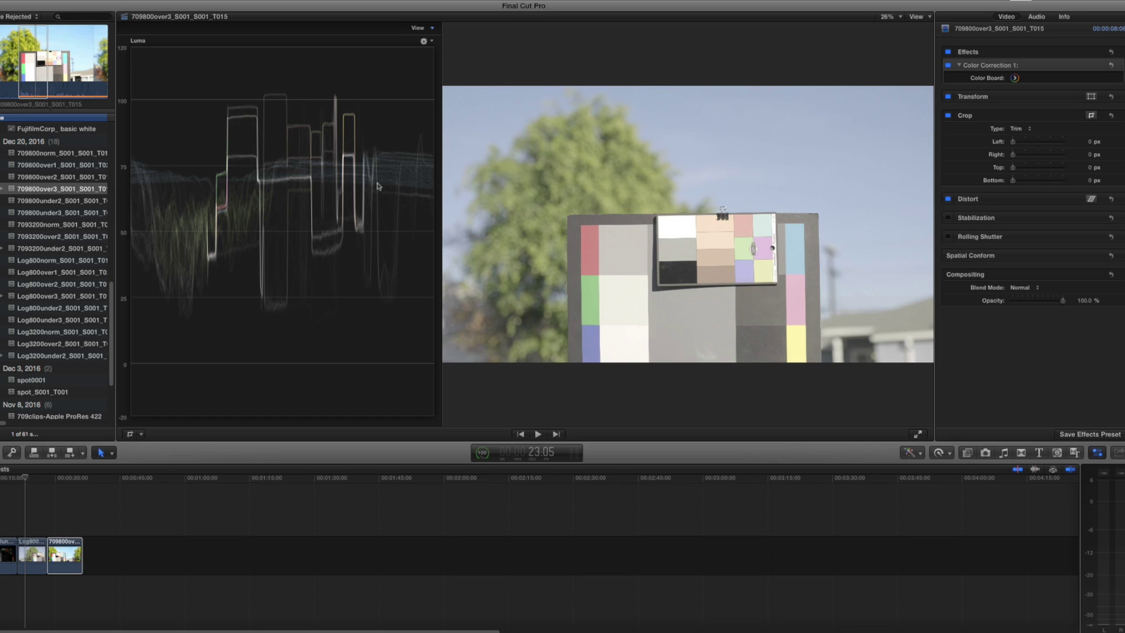
left_click(433, 42)
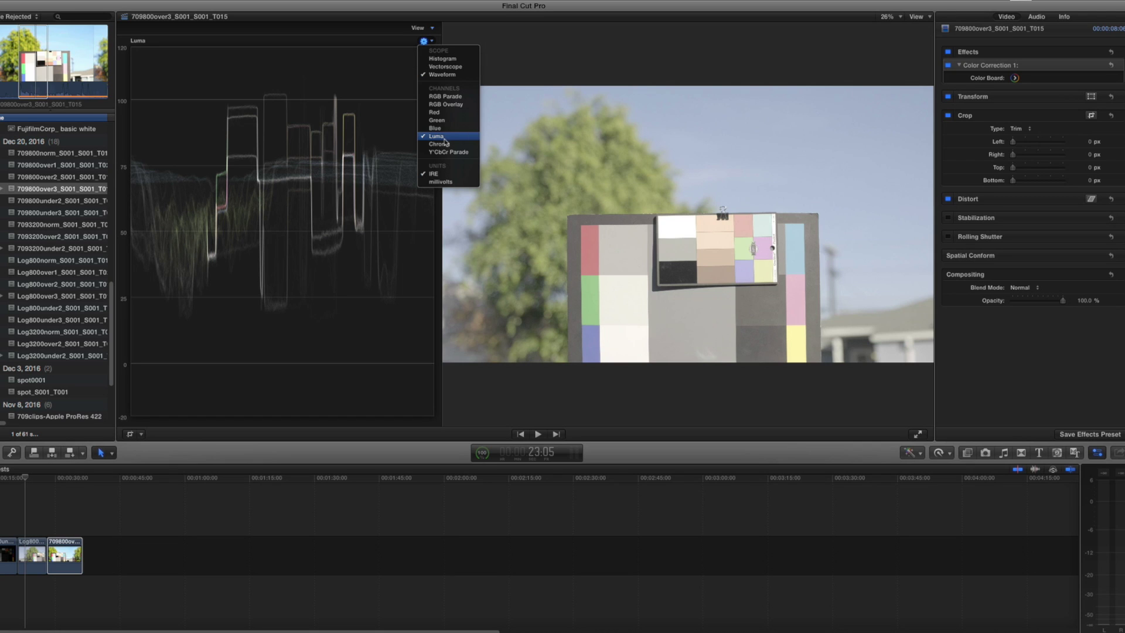
left_click(454, 97)
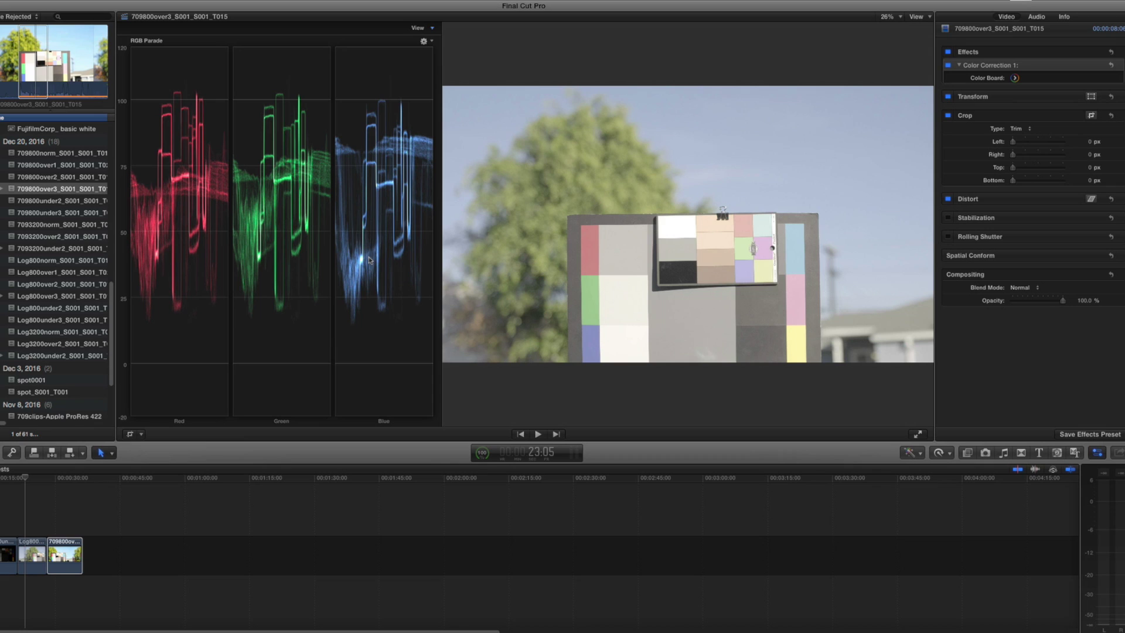
left_click(427, 41)
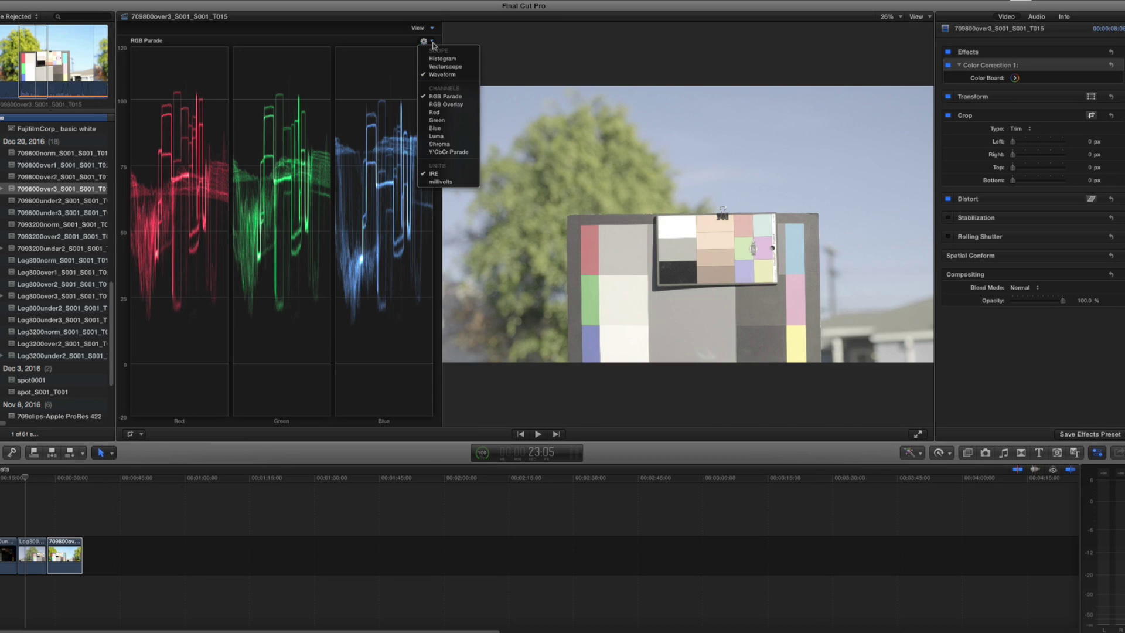
left_click(440, 139)
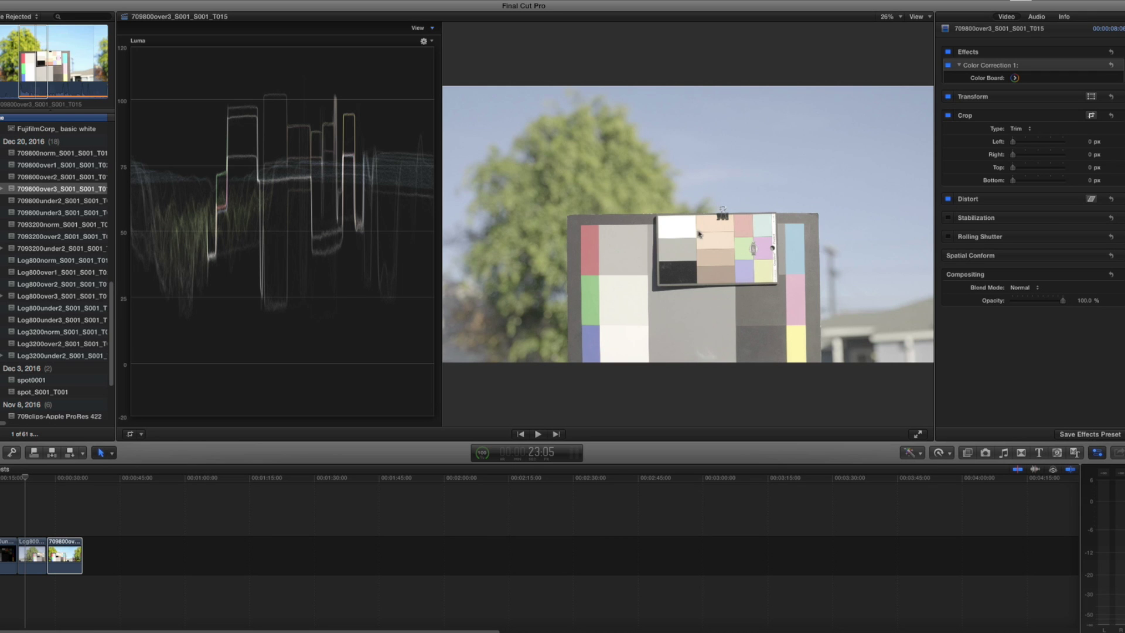
Move the playhead between the flat Log800over3 and bright 709800over3 clips, ending with 709800over3 selected.
left_click(31, 479)
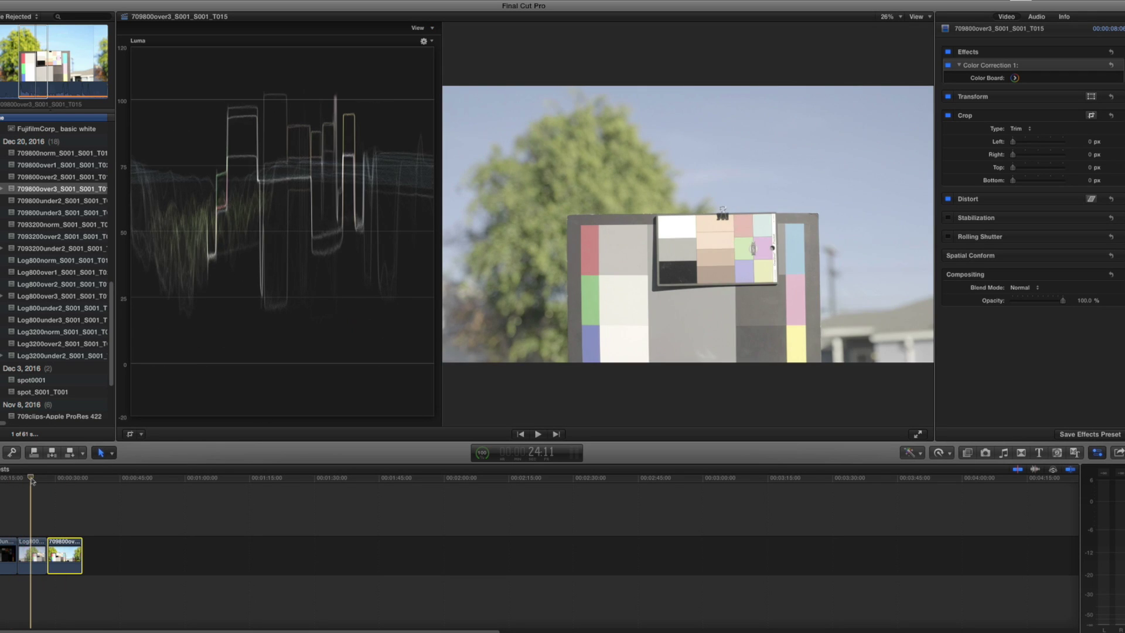
left_click(34, 563)
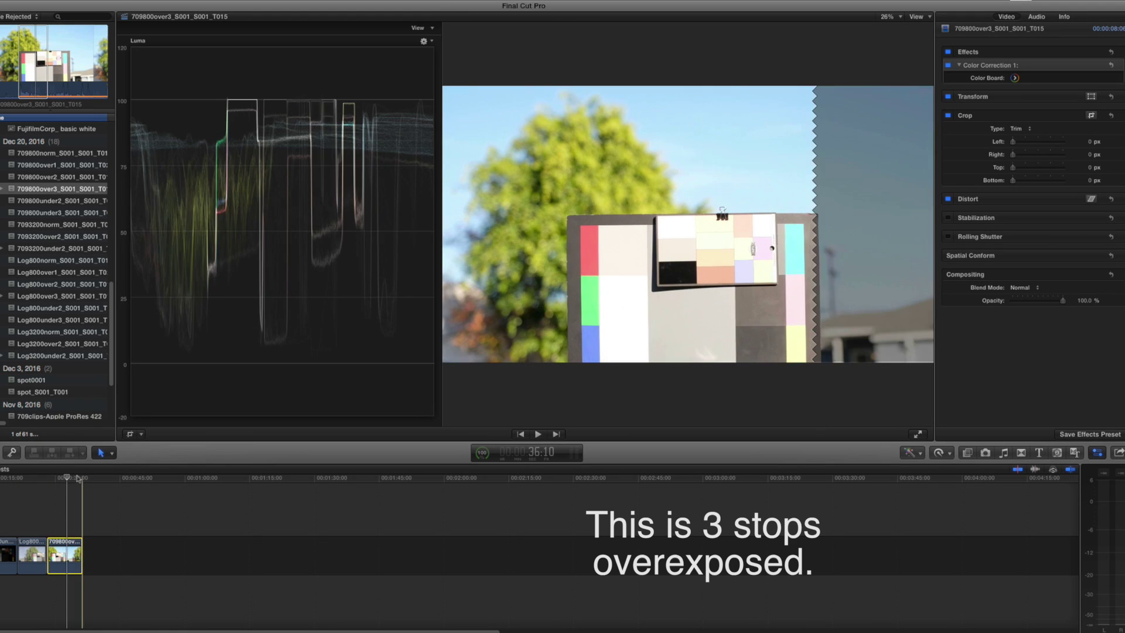
left_click(23, 478)
left_click(61, 490)
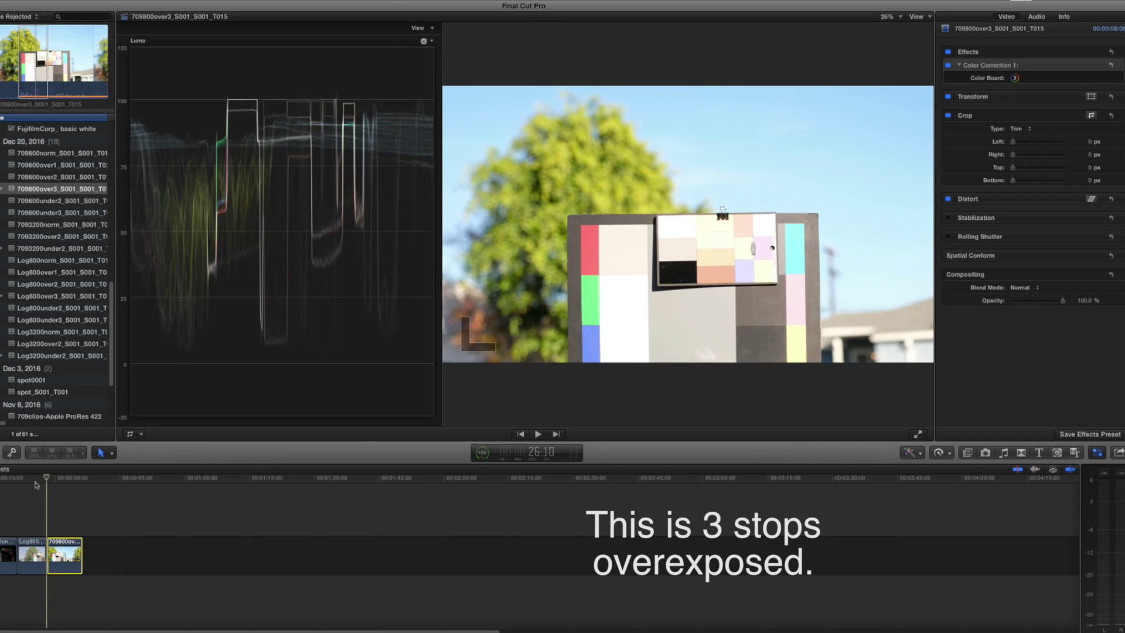
left_click(30, 501)
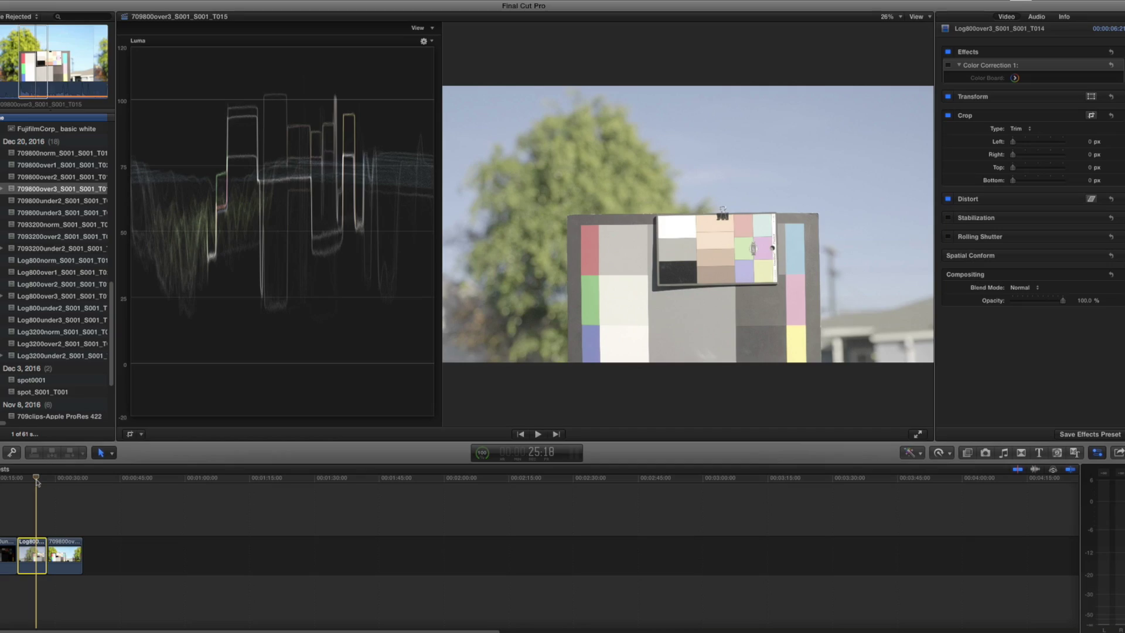
left_click_drag(37, 478, 64, 479)
left_click(53, 549)
left_click(64, 479)
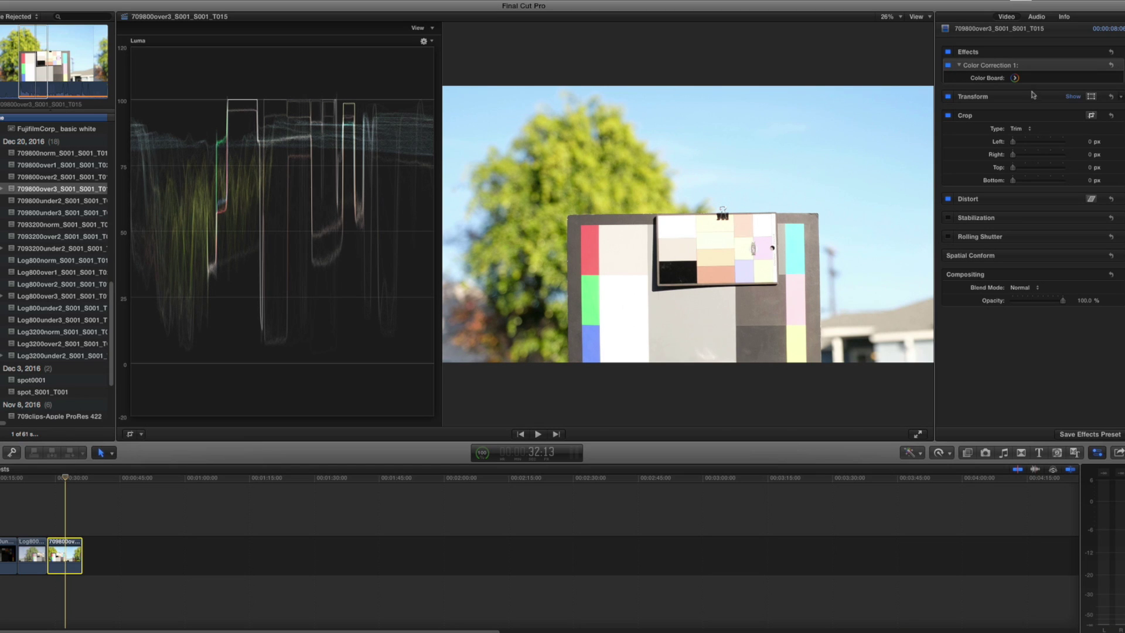
Set 709800over3's Exposure highlights to -23% and midtones to -20%, then select Log800over3.
left_click(1015, 78)
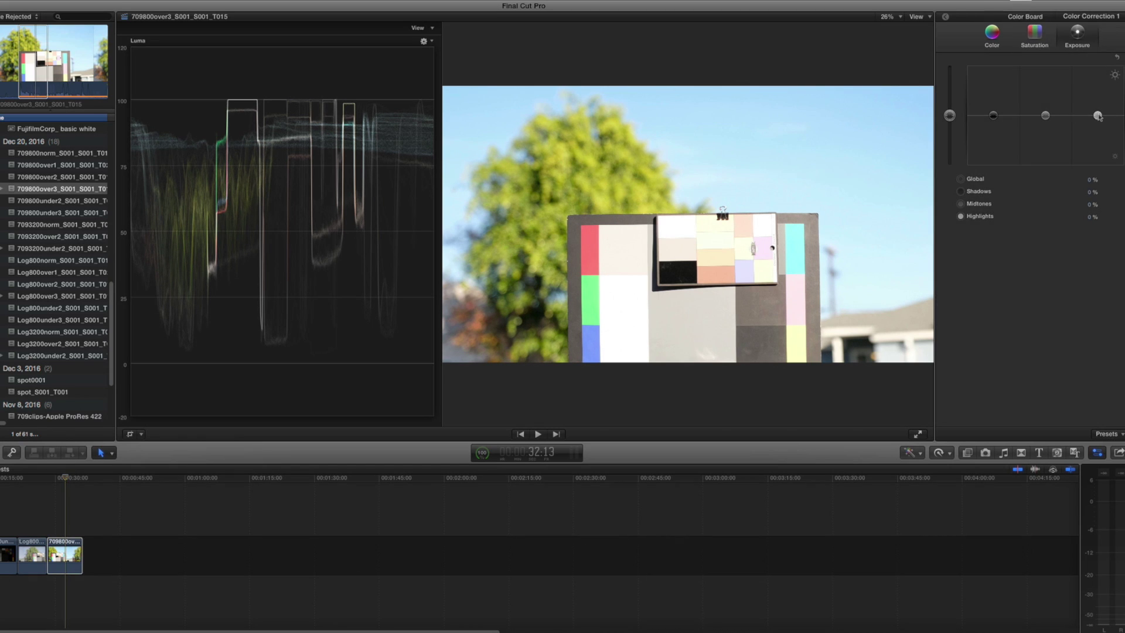
left_click_drag(1099, 117, 1053, 140)
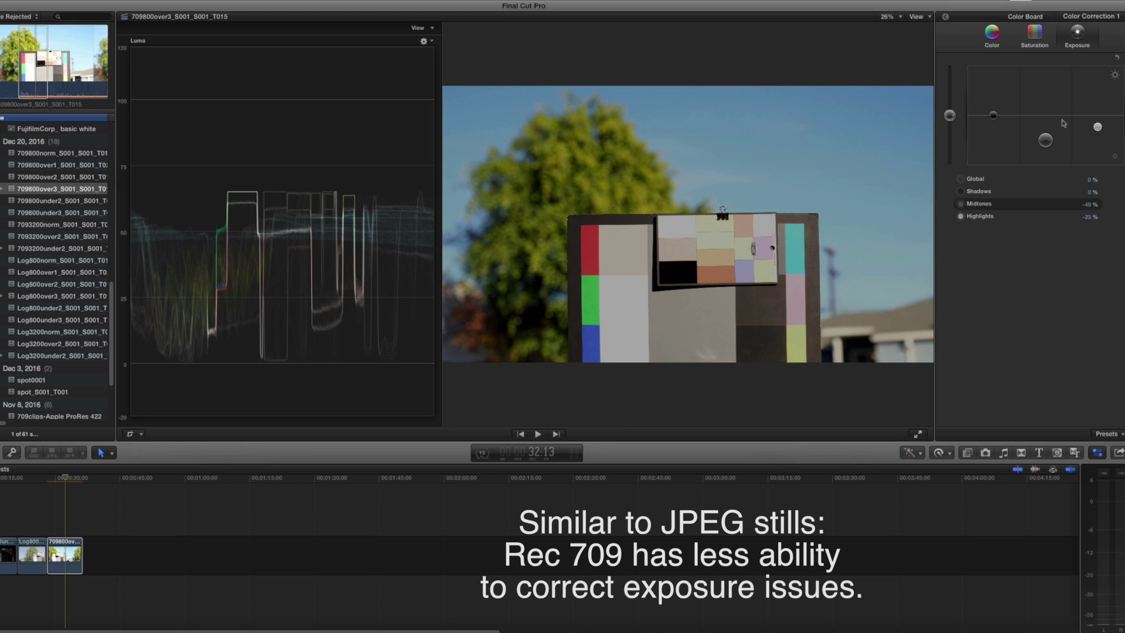
left_click_drag(1050, 143, 1049, 127)
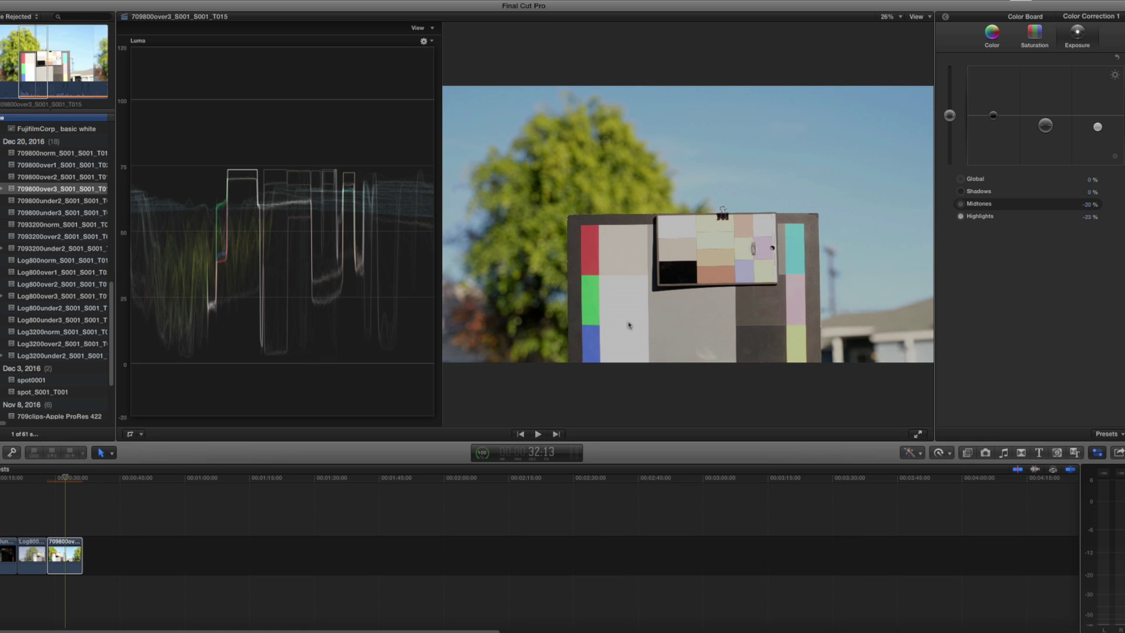
left_click(56, 512)
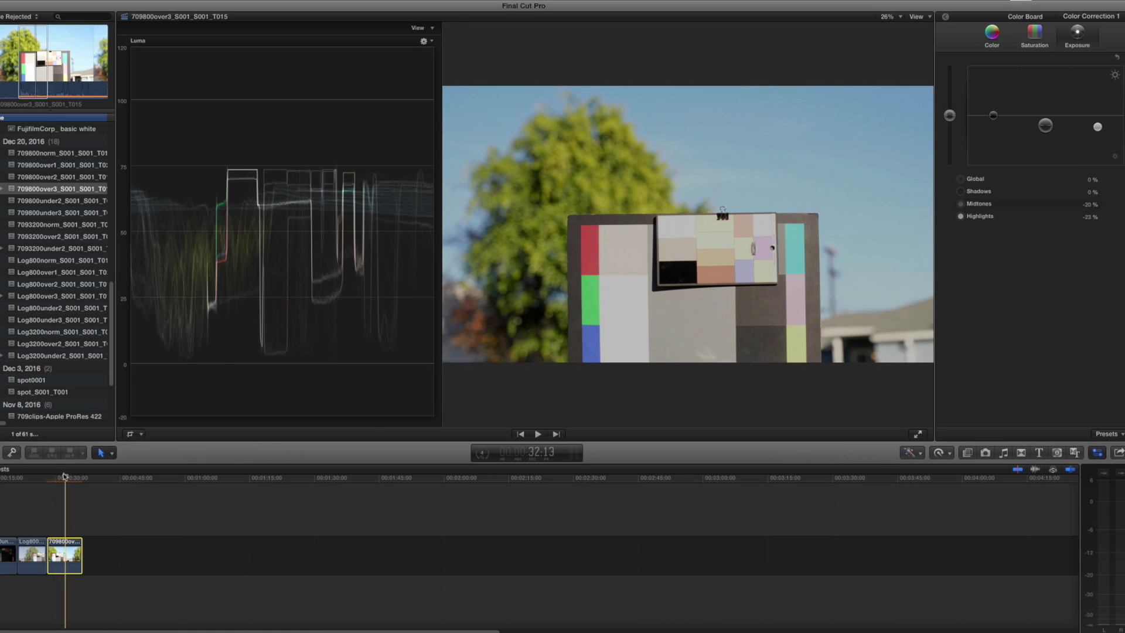
left_click(31, 554)
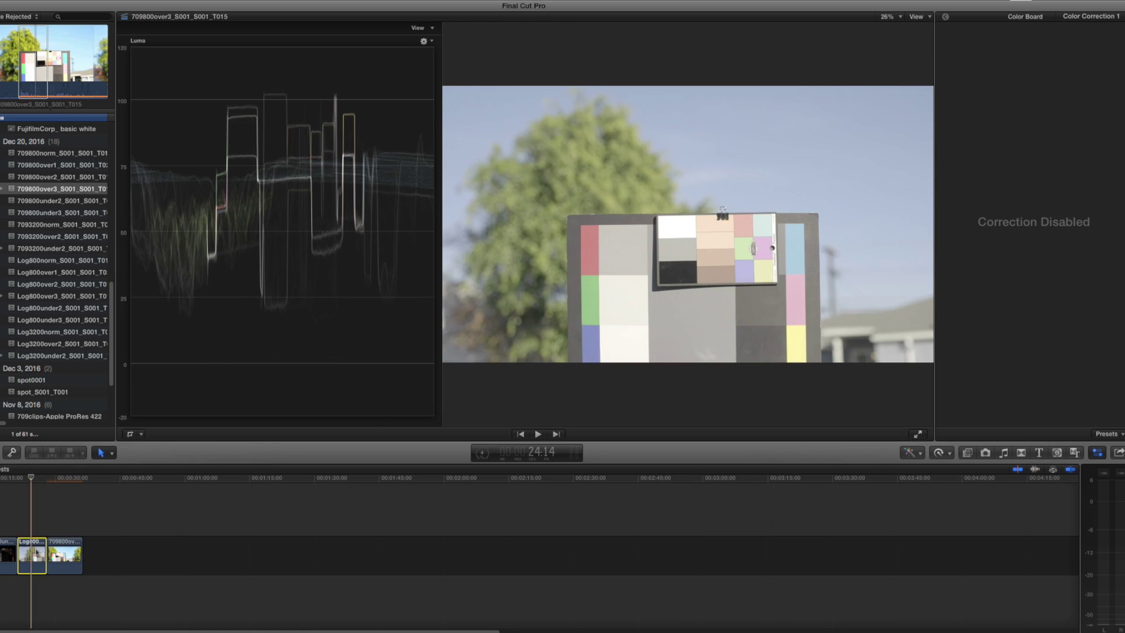
Enable Color Correction 1 on the Log800over3 clip and raise its Exposure midtones.
left_click(946, 18)
left_click(948, 65)
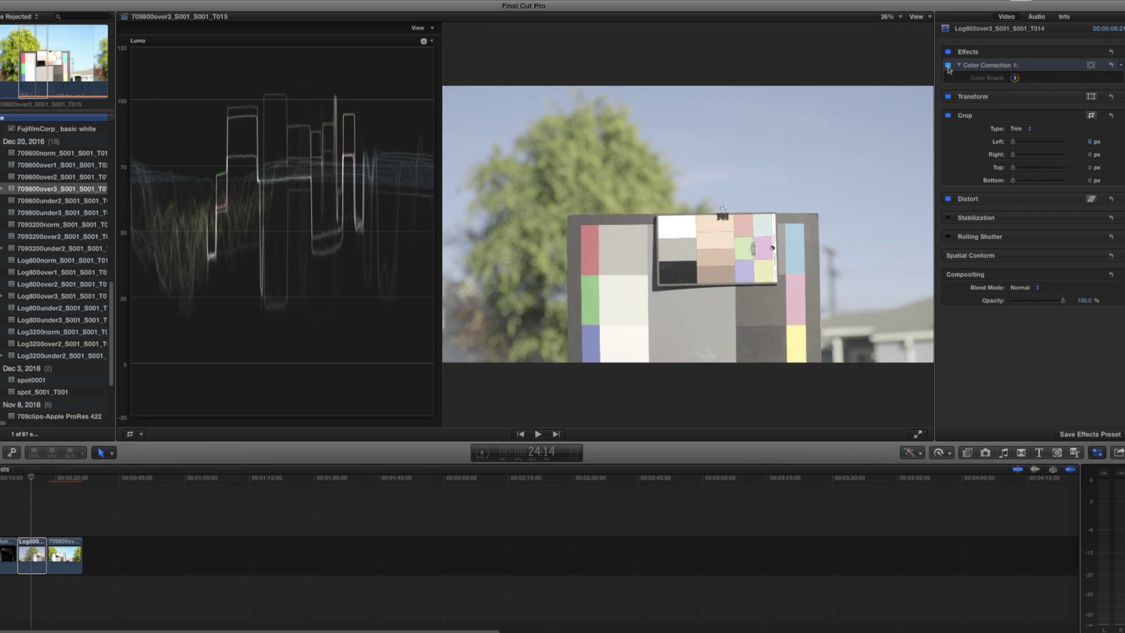
left_click(1015, 80)
left_click_drag(1047, 157, 994, 123)
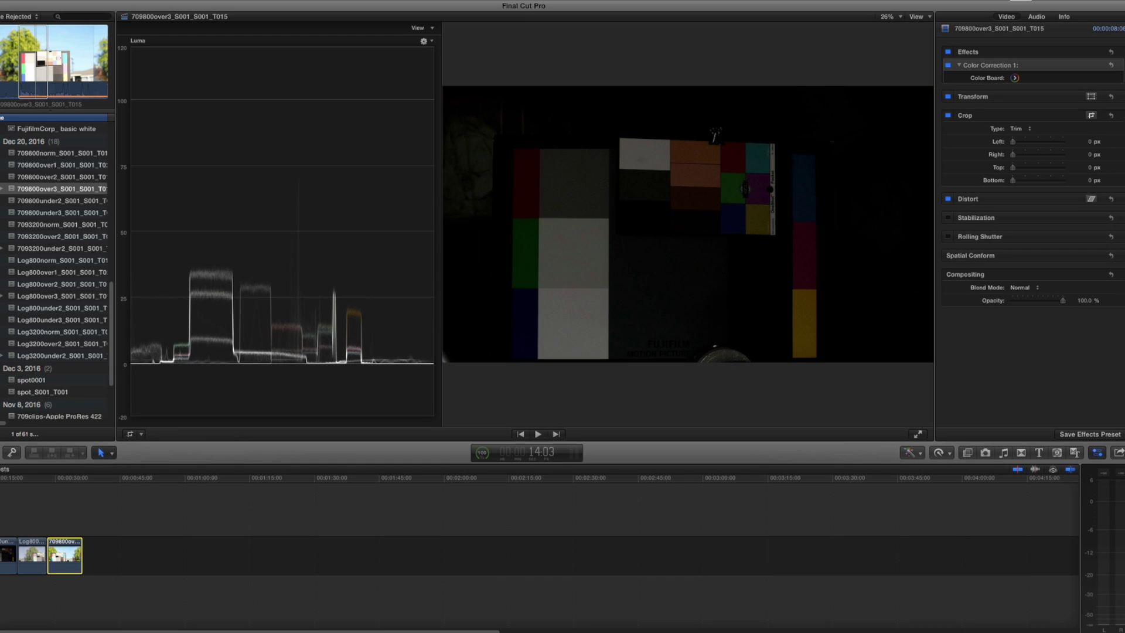
Step the dark chart clip back and forward a few frames.
key("Left")
key("Left")
key("Left")
key("Right")
key("Right")
key("Right")
key("Right")
key("Right")
key("Right")
key("Right")
key("Right")
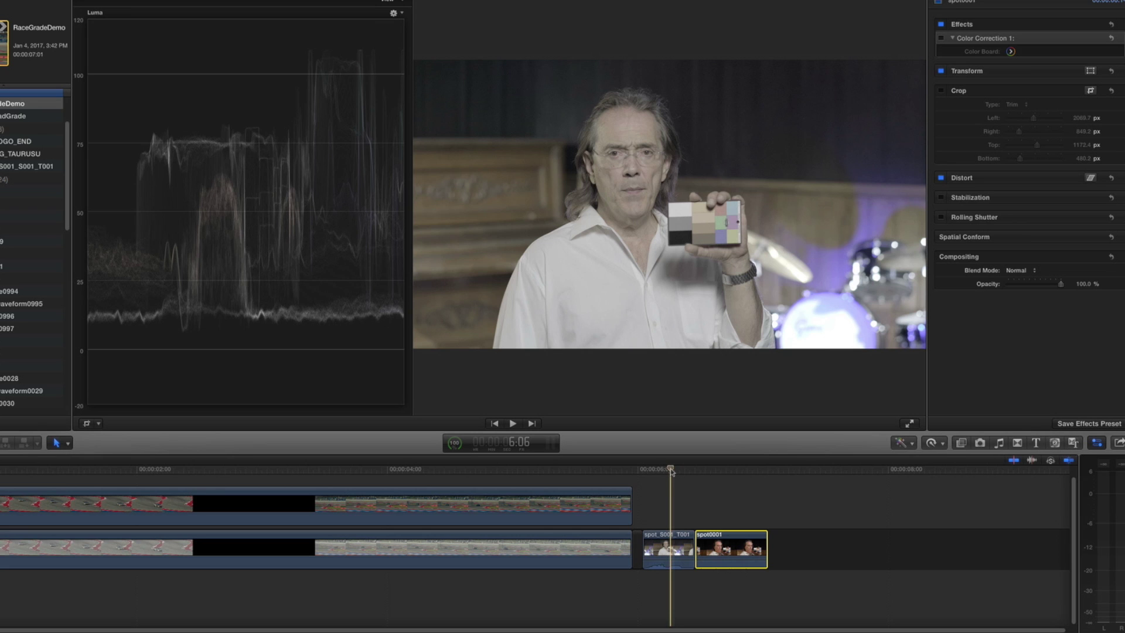
Compare the spot0001 close-up with the spot_S001_T001 wide shot, then enable Crop on the wide shot.
left_click_drag(671, 472, 718, 473)
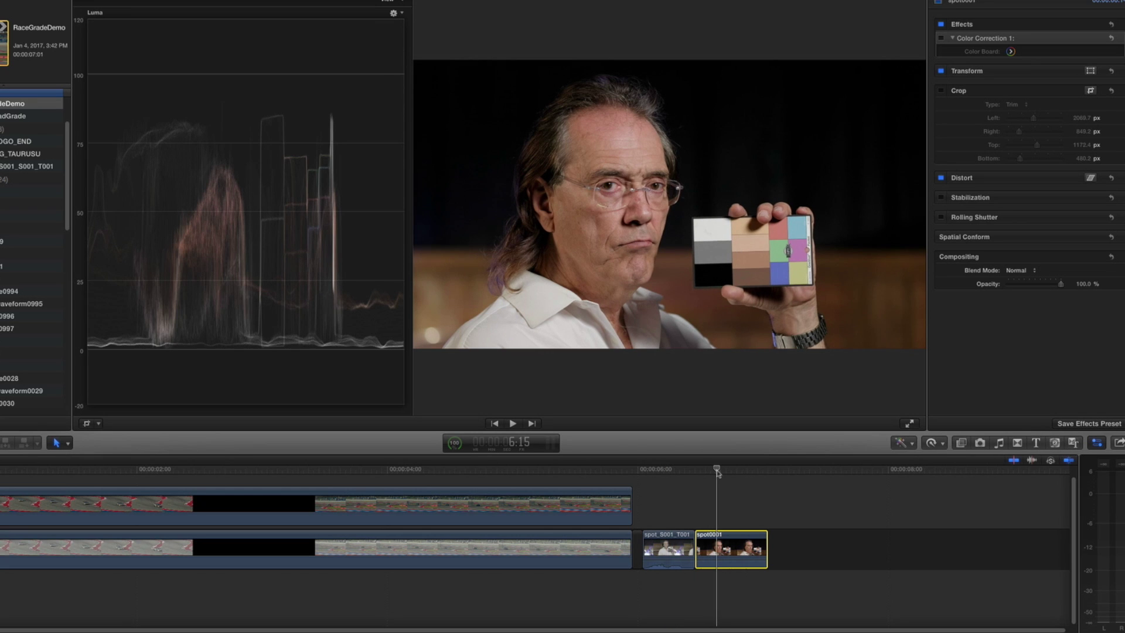
left_click_drag(717, 471, 678, 472)
left_click(674, 545)
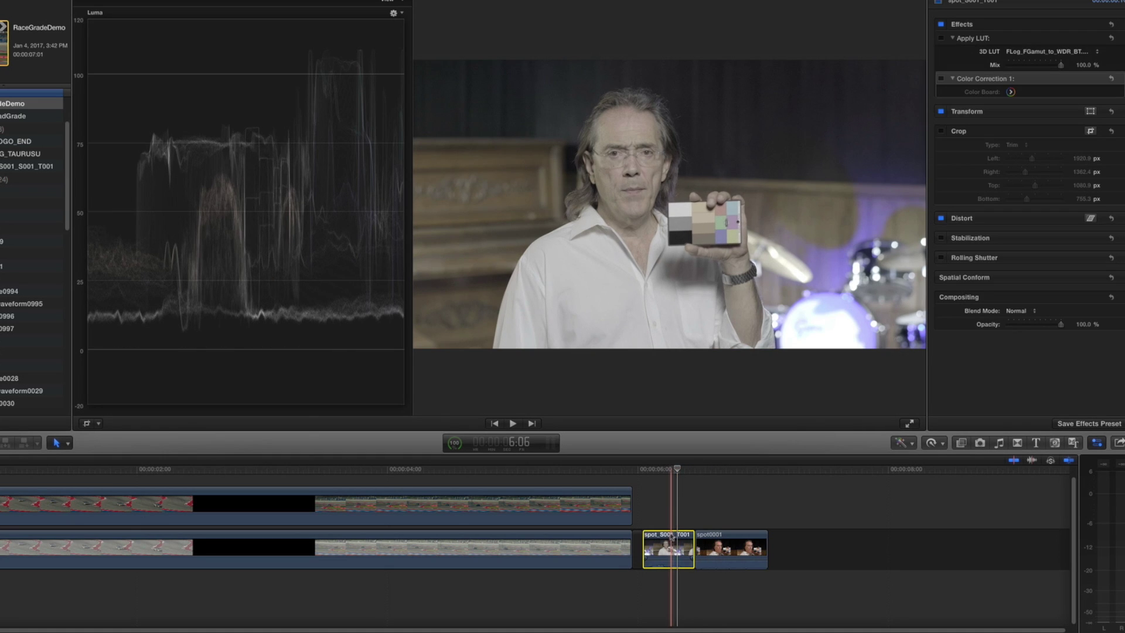
left_click(721, 544)
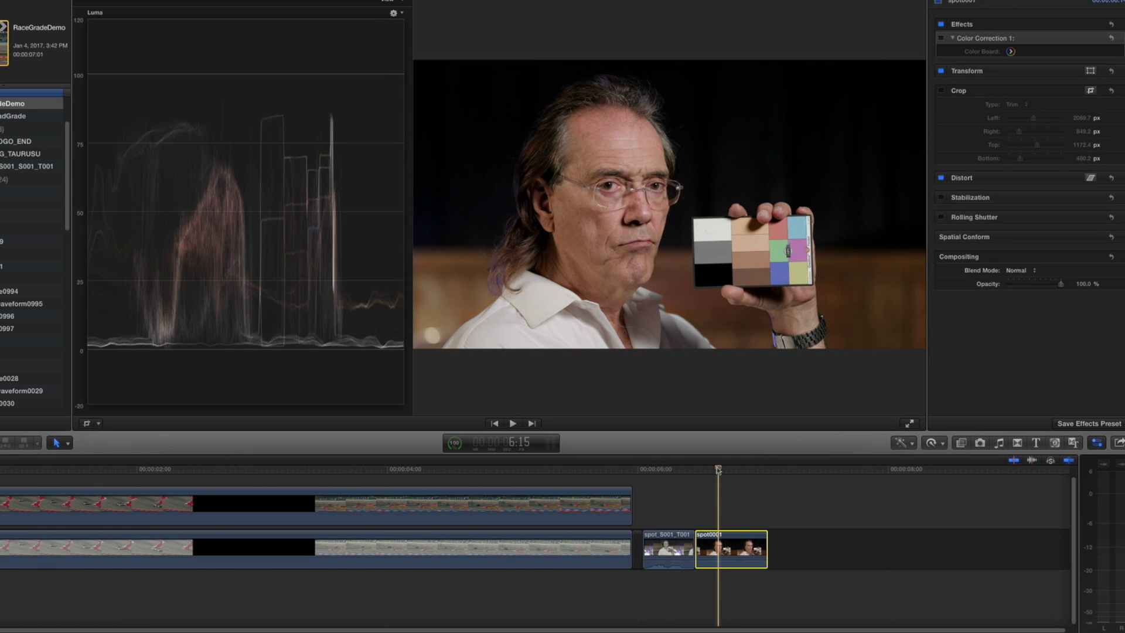
left_click(663, 548)
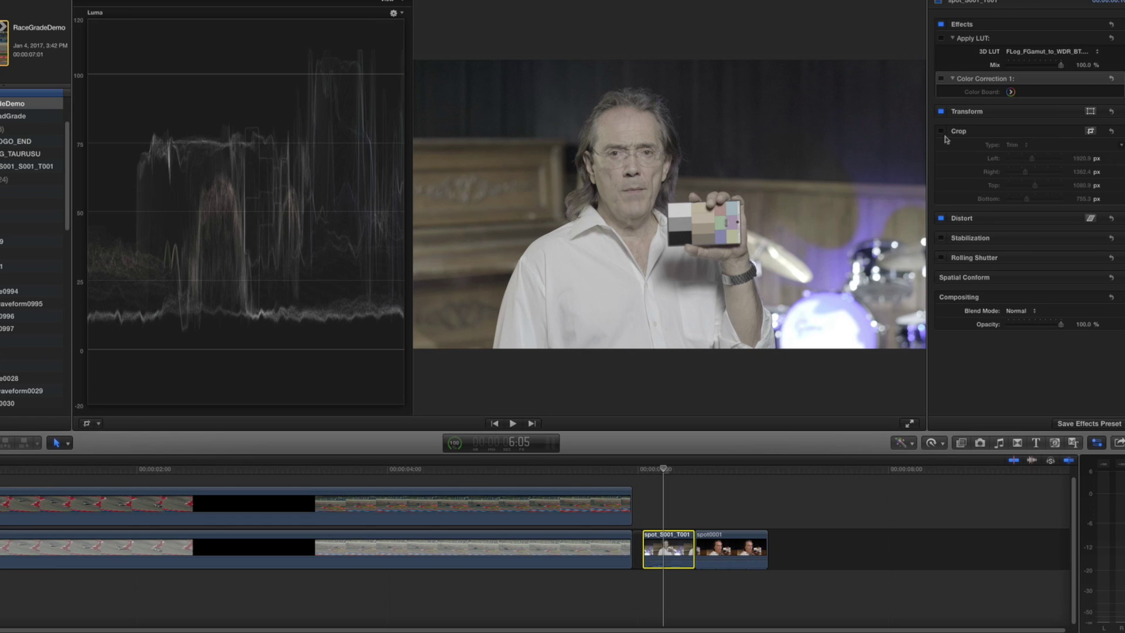
left_click(941, 132)
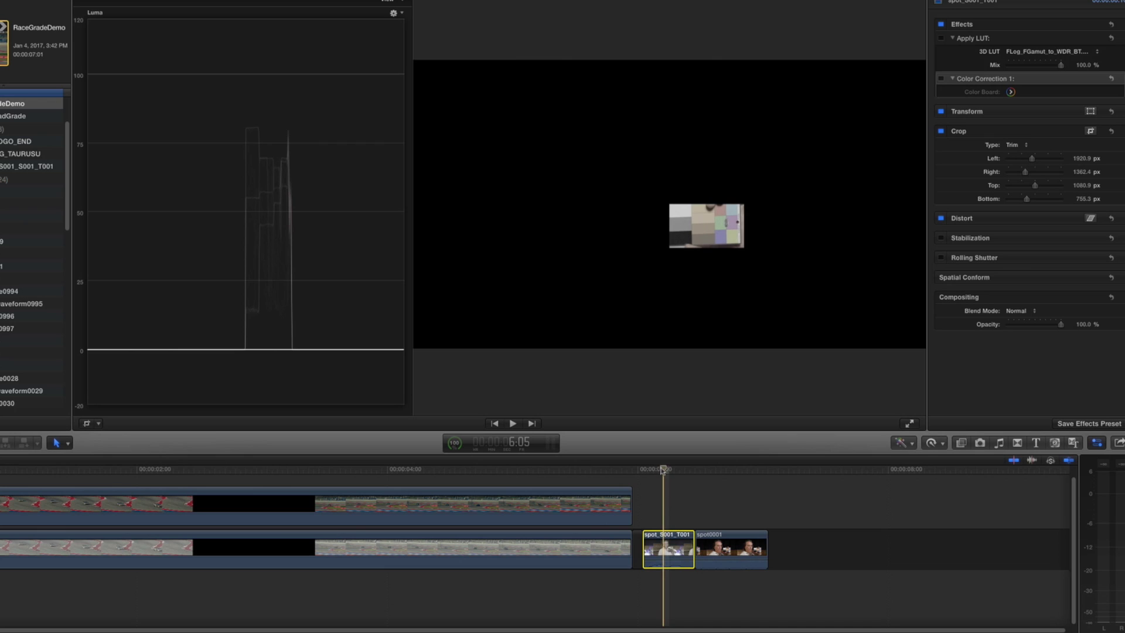
mouse_move(663, 469)
left_mouse_down()
mouse_move(674, 469)
mouse_move(668, 478)
left_mouse_up()
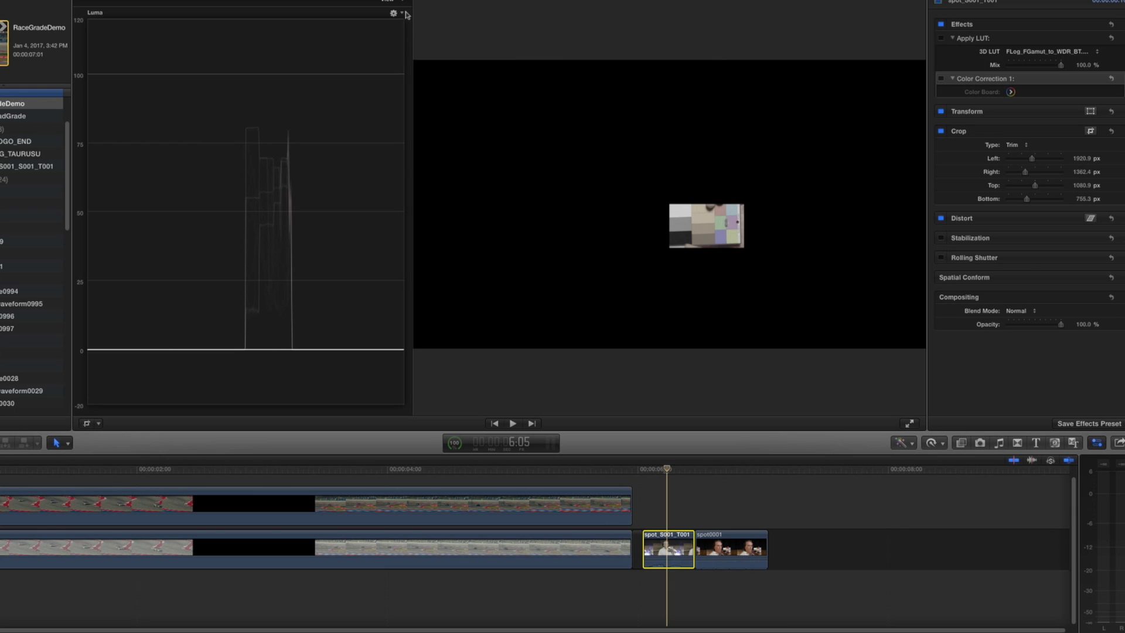
left_click(401, 13)
left_click(423, 72)
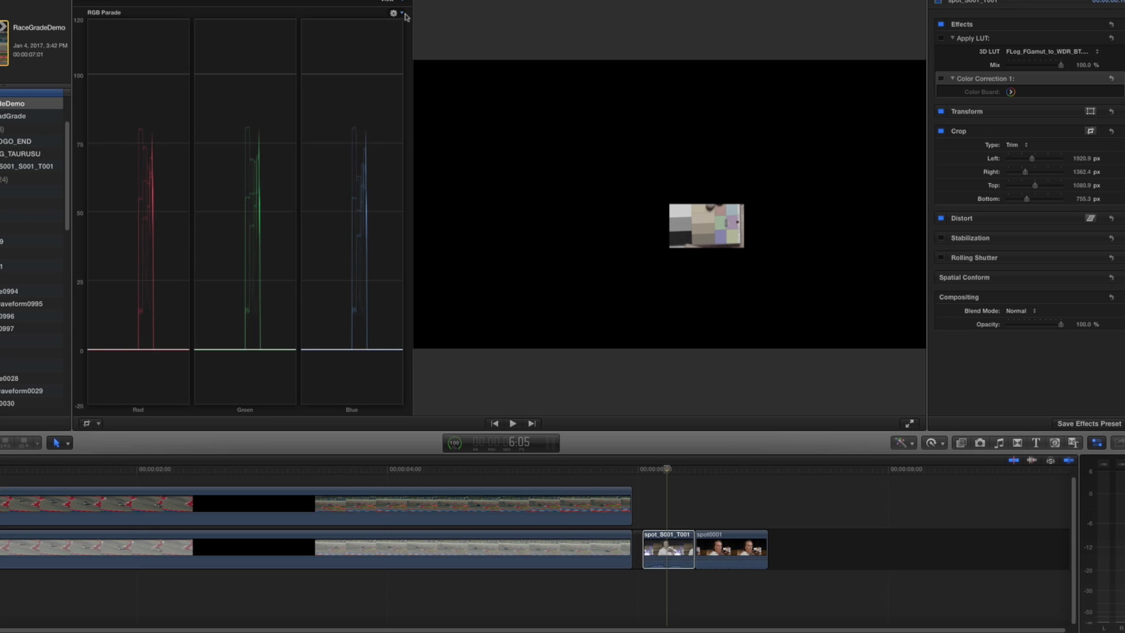
left_click(401, 13)
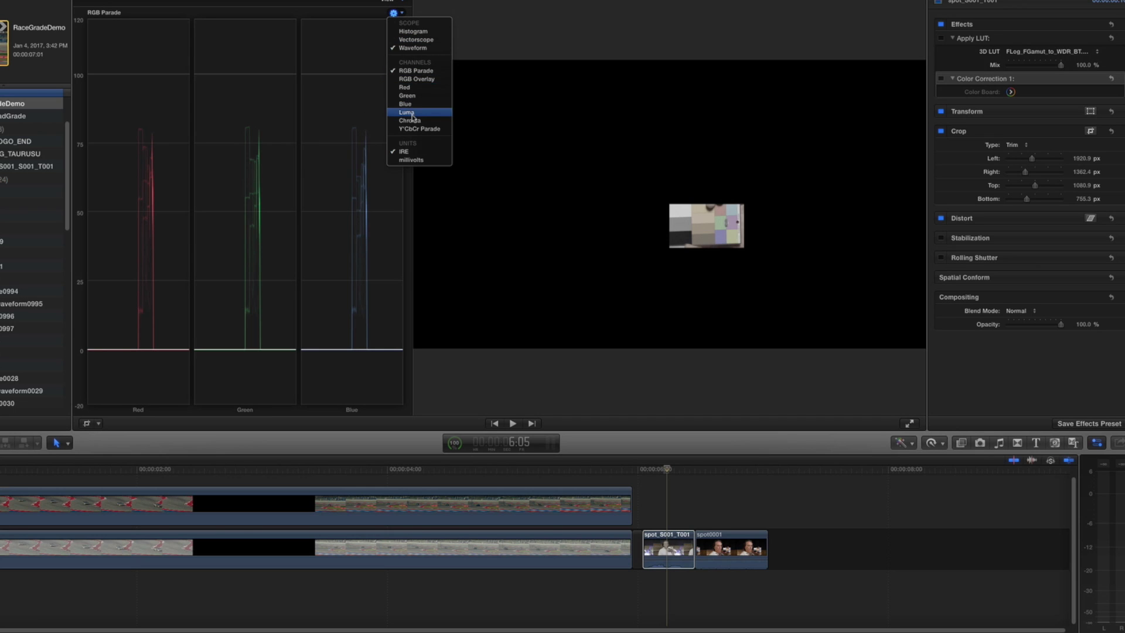
left_click(407, 111)
mouse_move(677, 472)
left_mouse_down()
mouse_move(728, 471)
mouse_move(671, 484)
mouse_move(736, 484)
mouse_move(679, 486)
left_mouse_up()
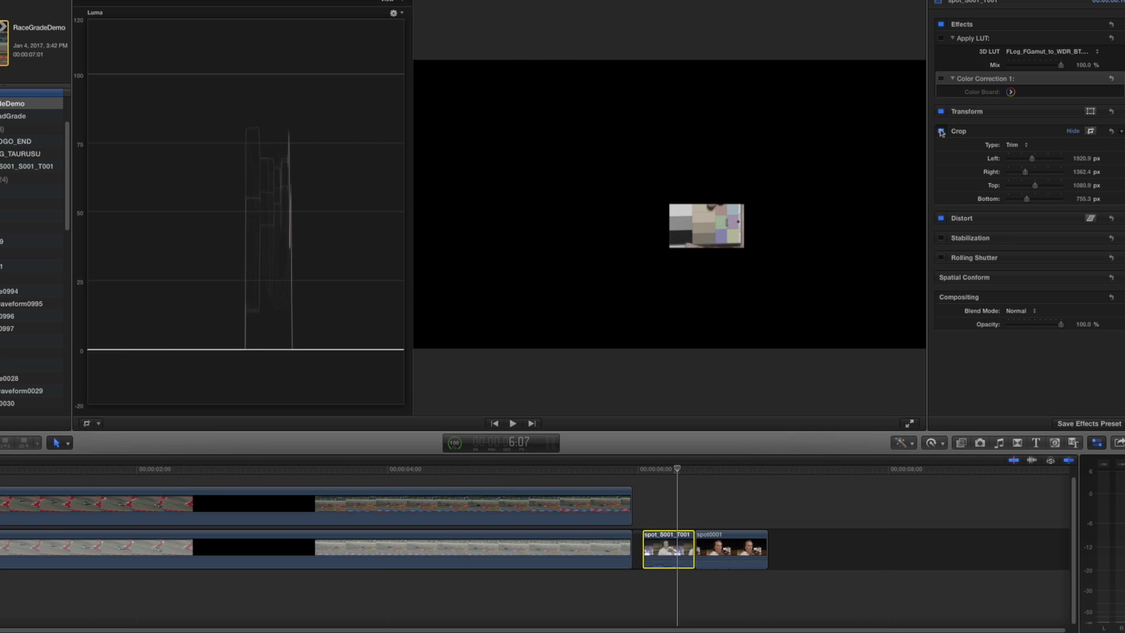
left_click(942, 133)
Turn off the Crop effect on the spot0001 close-up.
left_click_drag(673, 473, 726, 484)
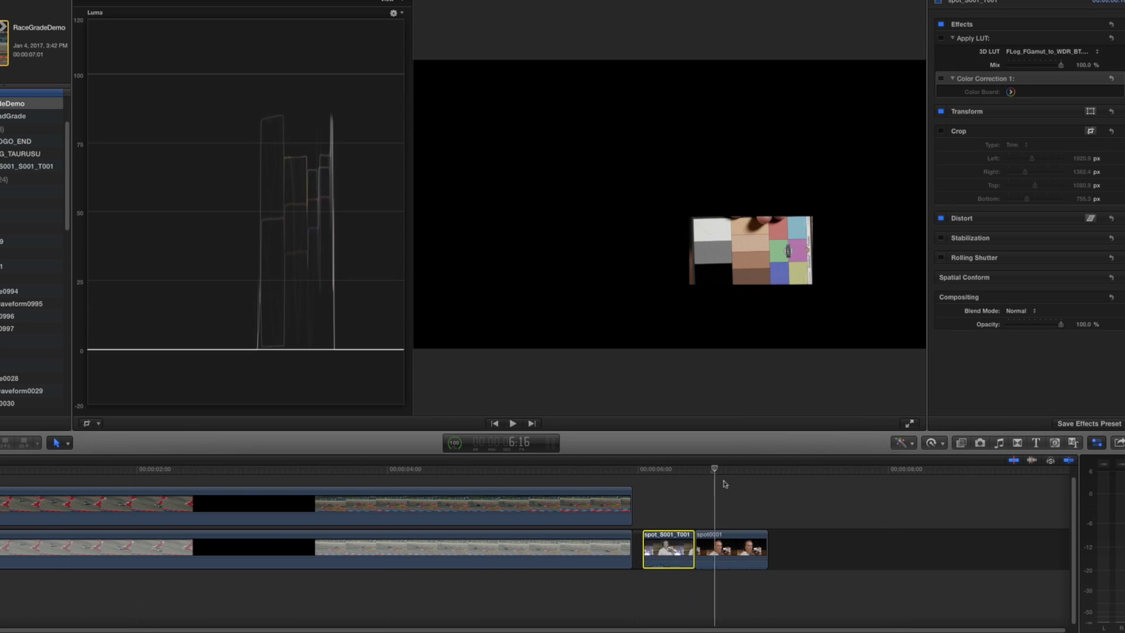
left_click(723, 548)
left_click(942, 90)
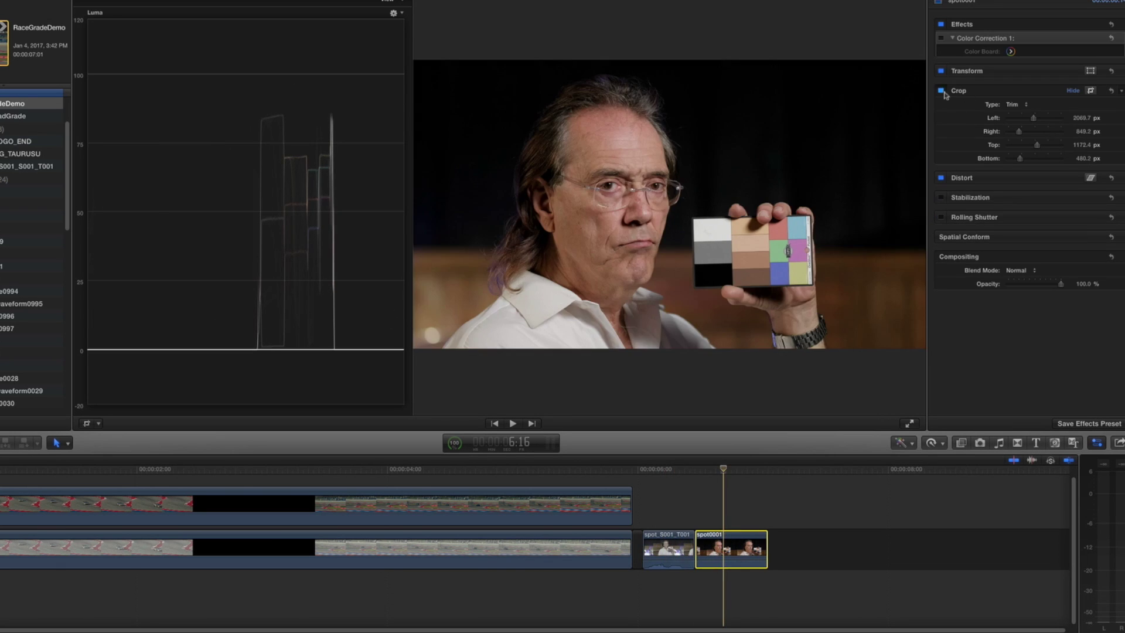
left_click(942, 91)
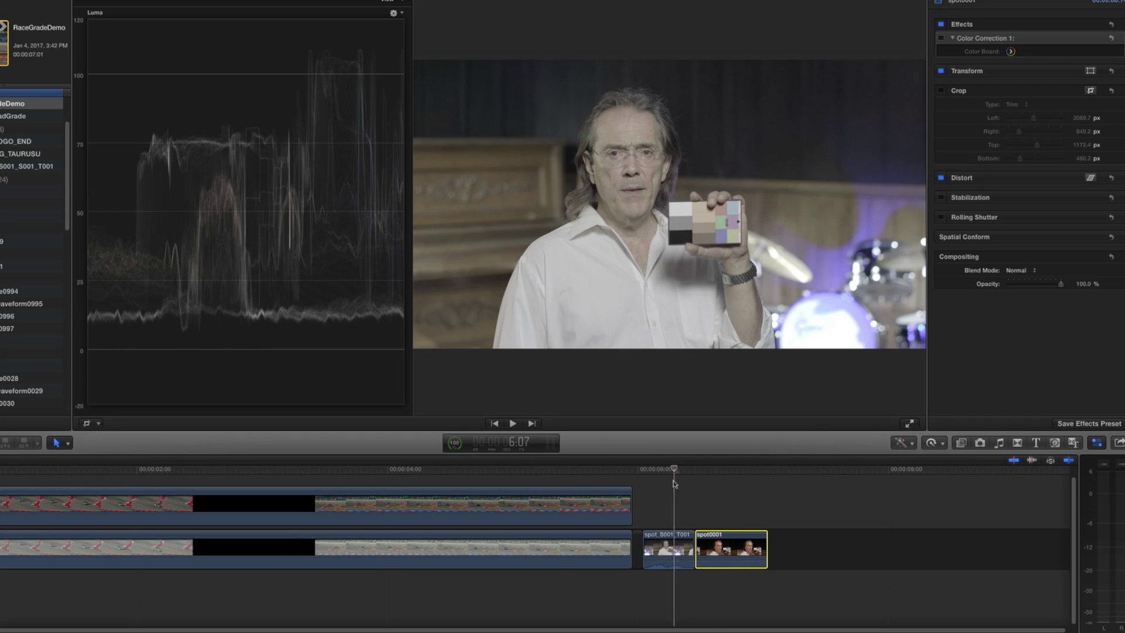
Enable Color Correction 1 on the spot_S001_T001 wide shot and toggle it off and on to compare.
left_click(675, 540)
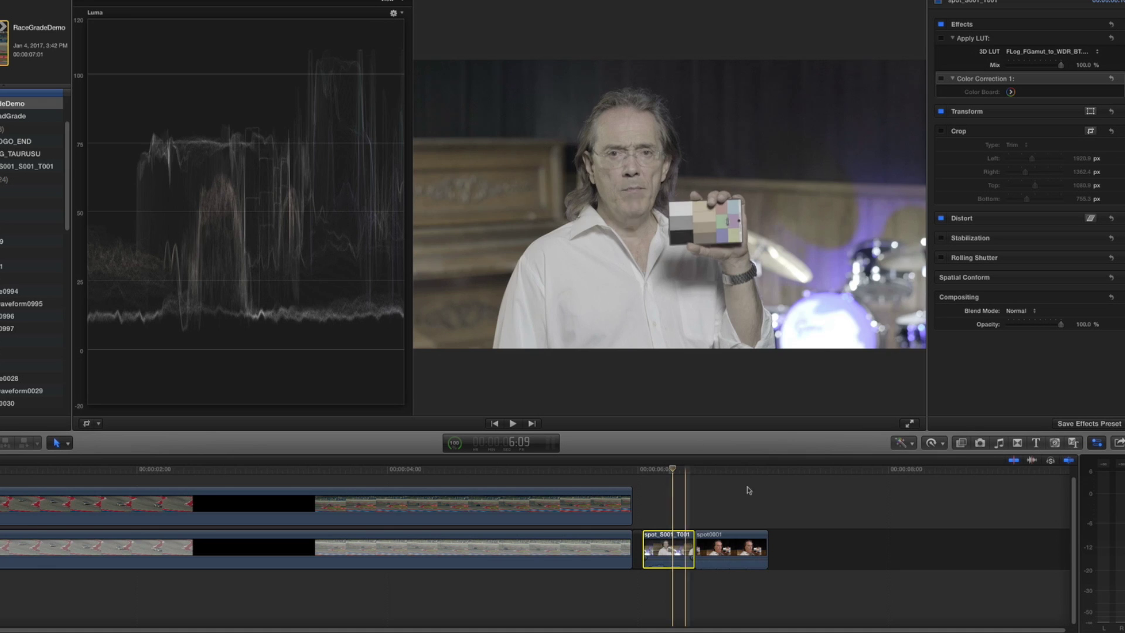
left_click(942, 79)
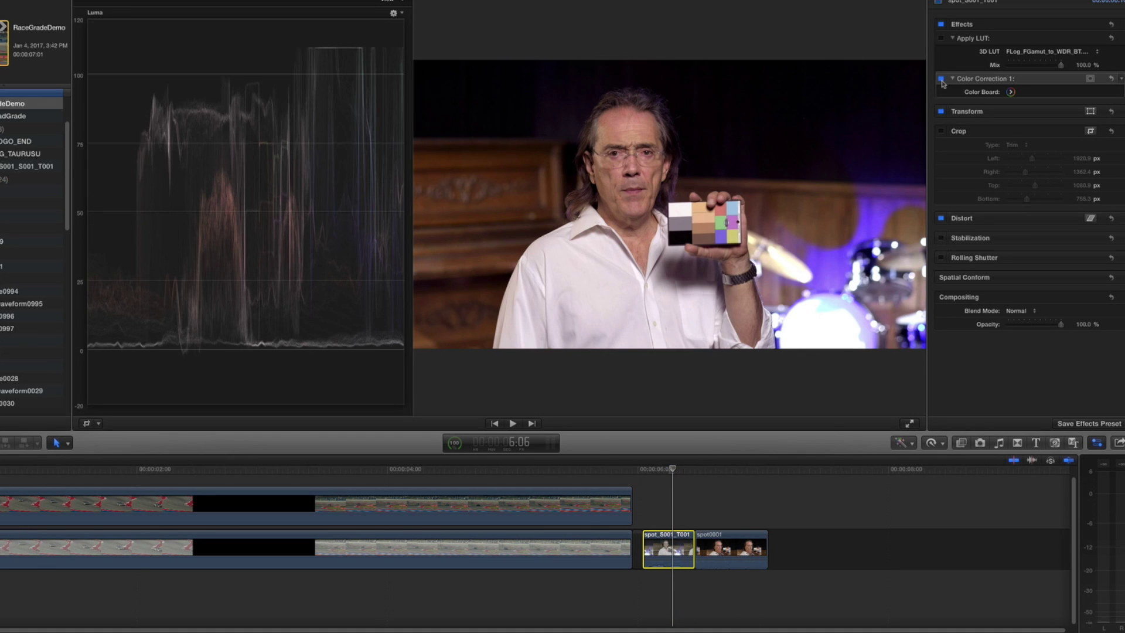
left_click(676, 469)
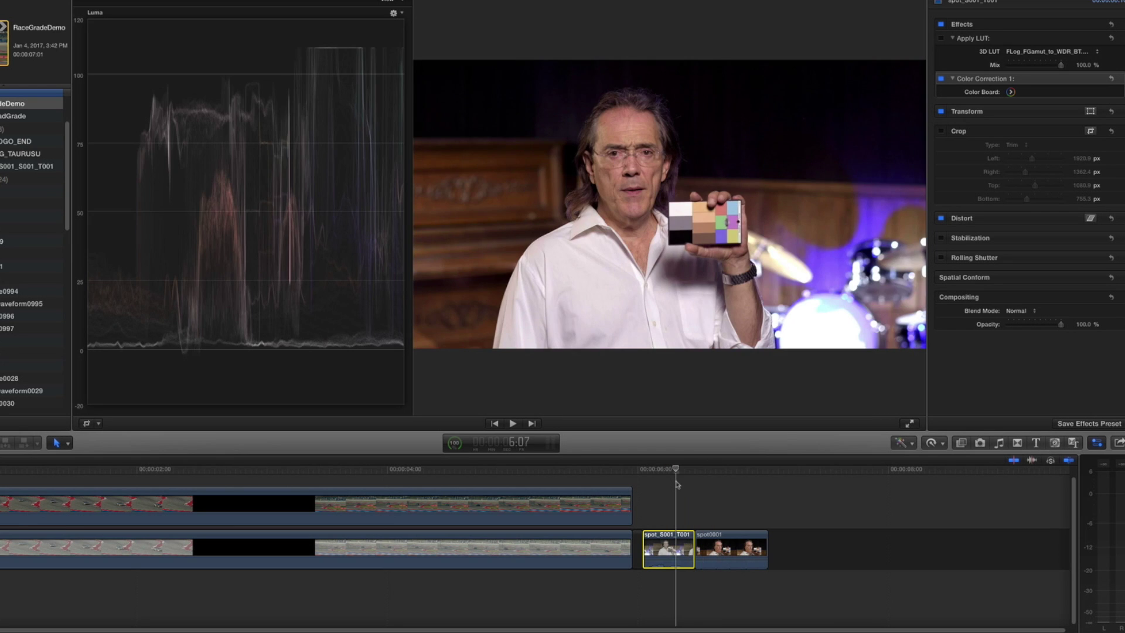
mouse_move(677, 484)
left_mouse_down()
mouse_move(731, 483)
mouse_move(675, 494)
mouse_move(733, 492)
mouse_move(673, 502)
left_mouse_up()
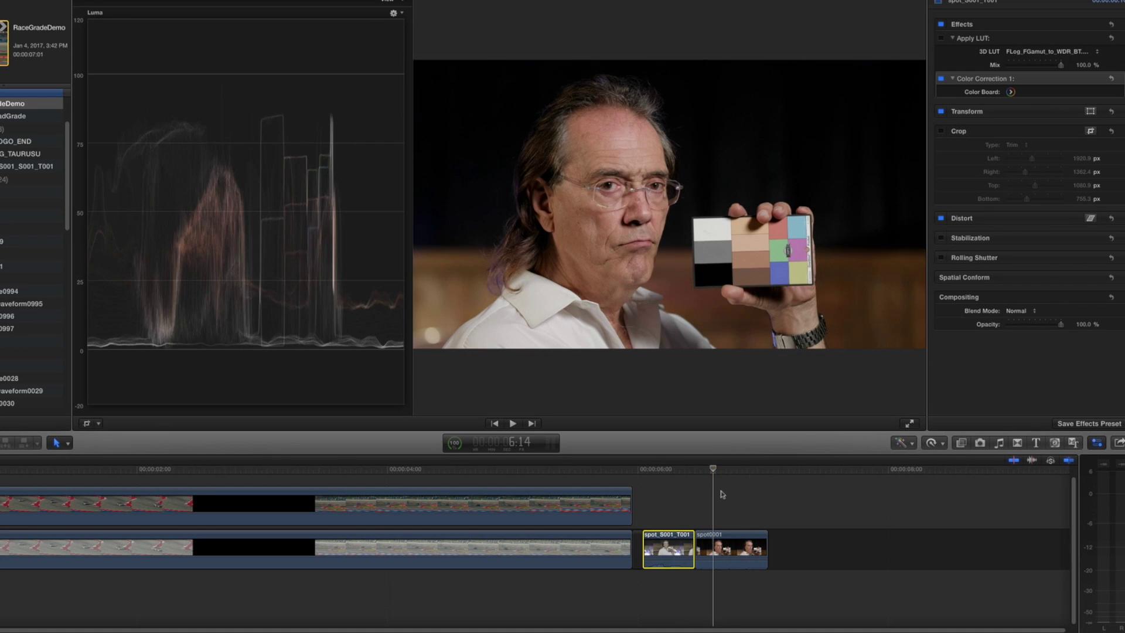
left_click(941, 78)
left_click(941, 78)
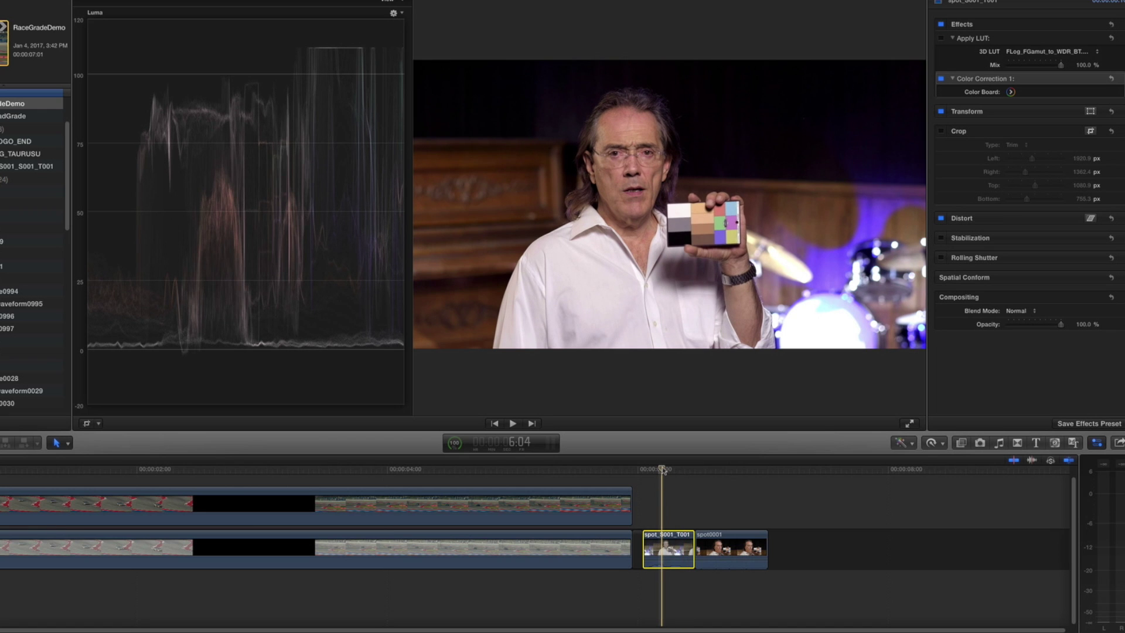
mouse_move(662, 469)
left_mouse_down()
mouse_move(721, 470)
mouse_move(673, 482)
left_mouse_up()
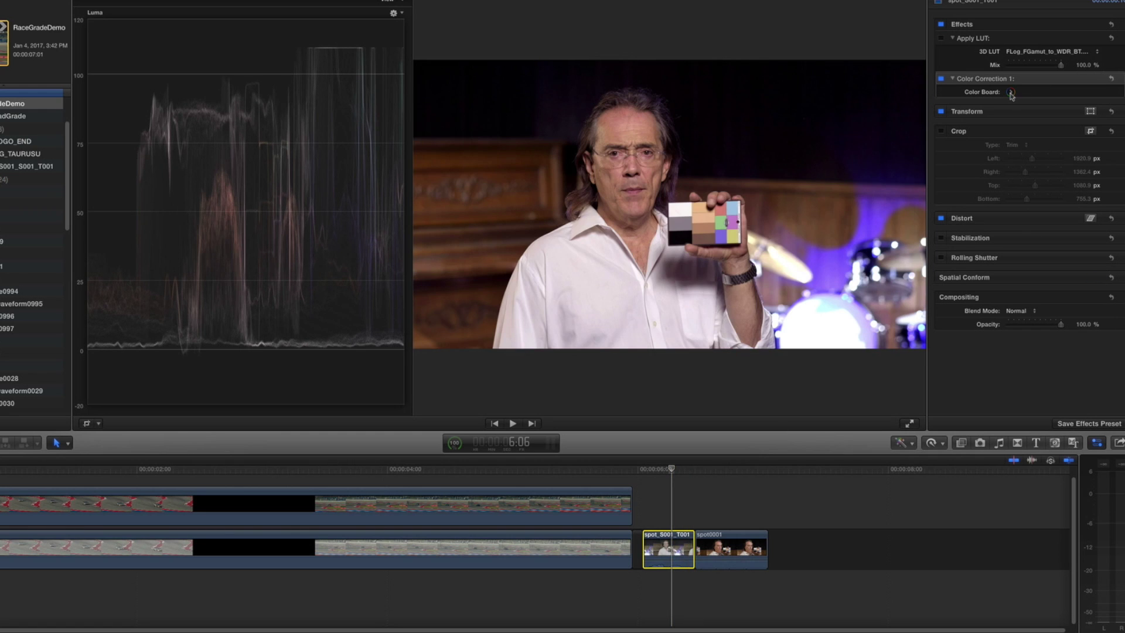
left_click(1010, 92)
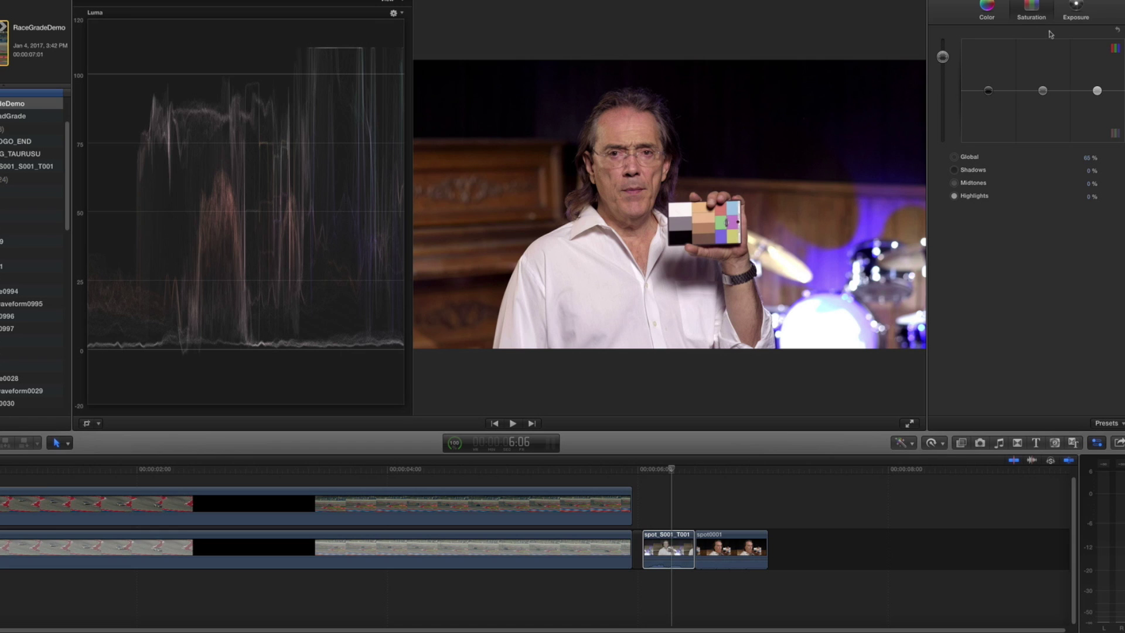
View the wide shot's Exposure, then enable spot0001's Color Correction 1 and open its Exposure.
left_click(1075, 9)
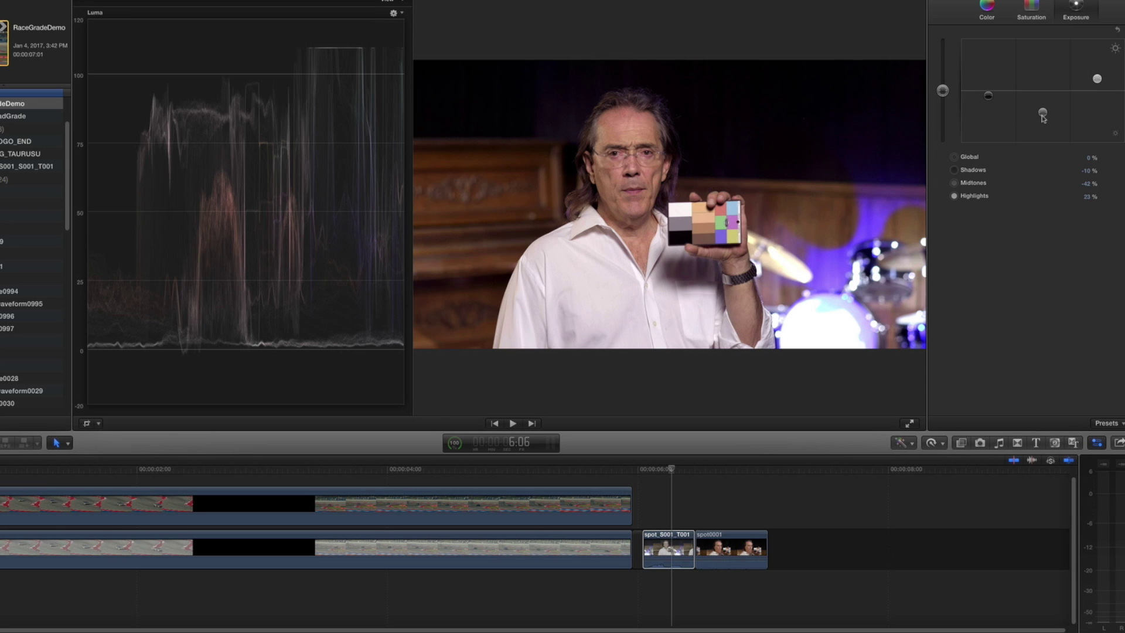
left_click(668, 548)
left_click_drag(672, 470, 719, 471)
left_click(725, 538)
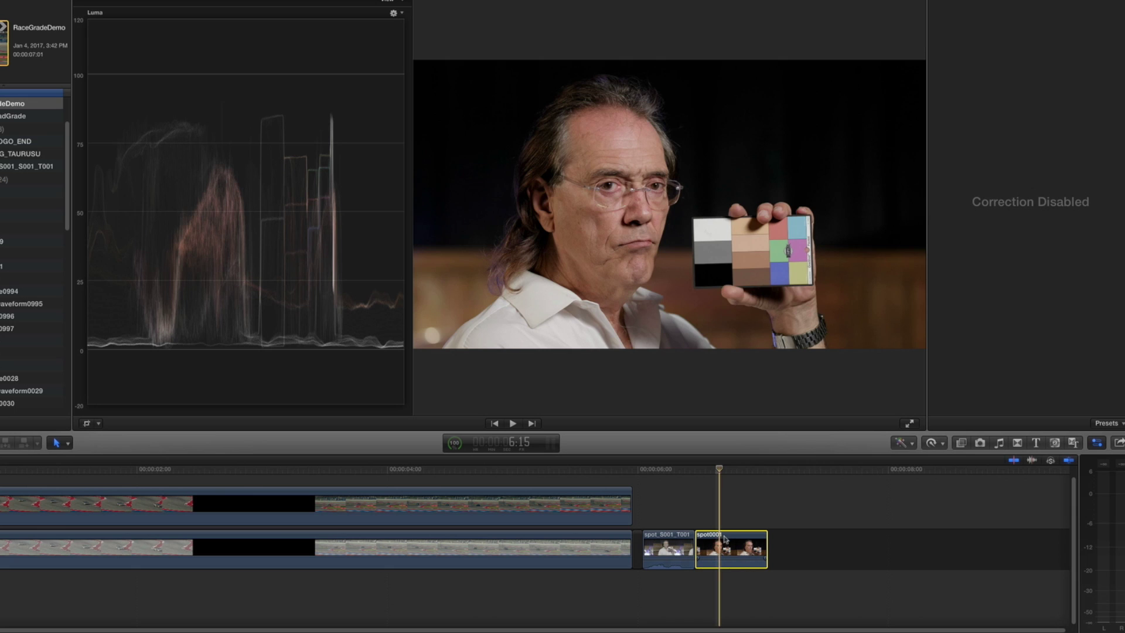
left_click(953, 58)
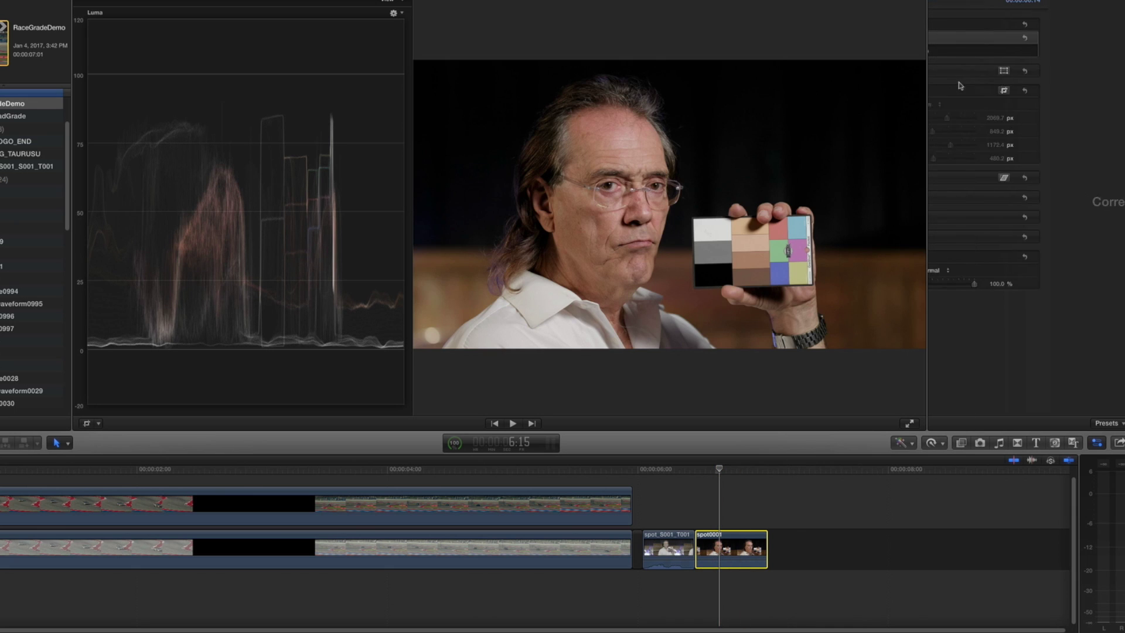
left_click(942, 38)
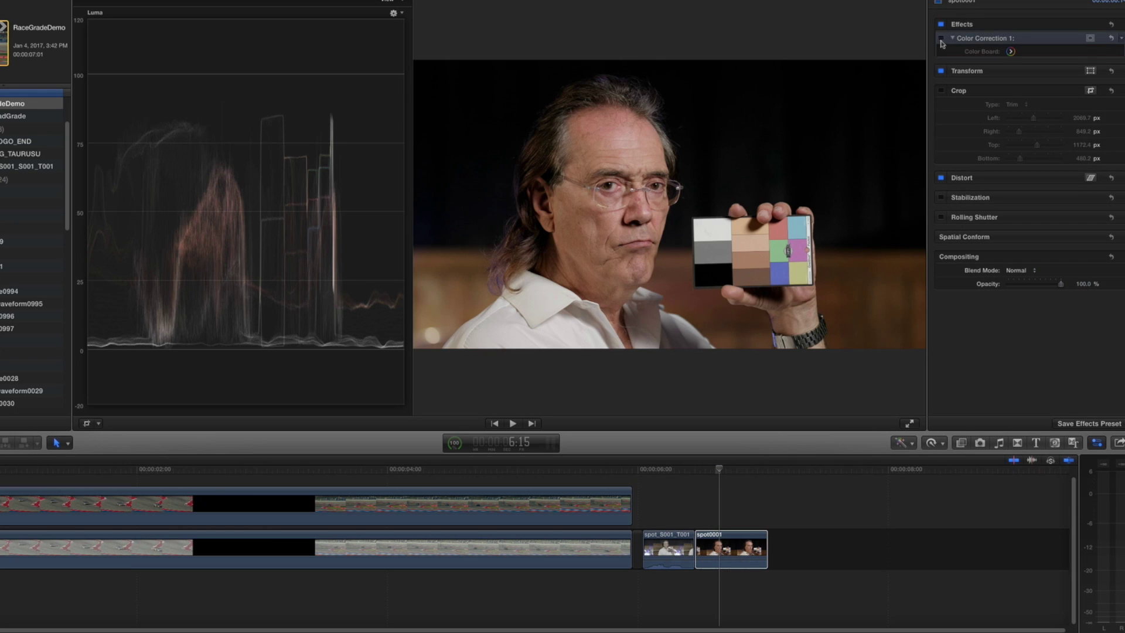
left_click(1012, 53)
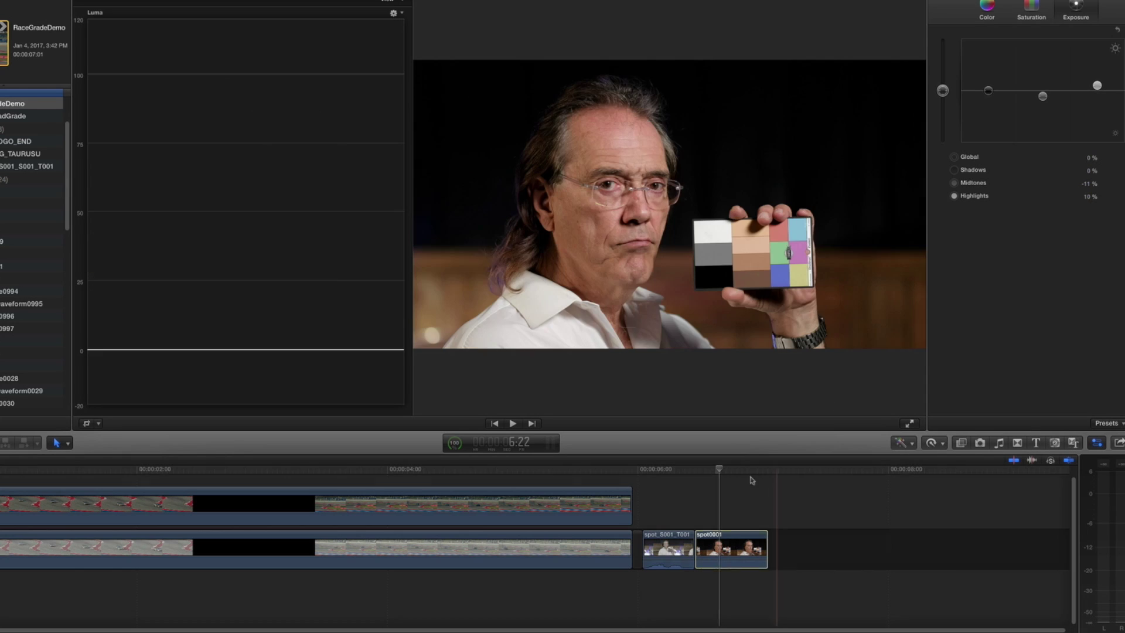
left_click_drag(722, 471, 672, 488)
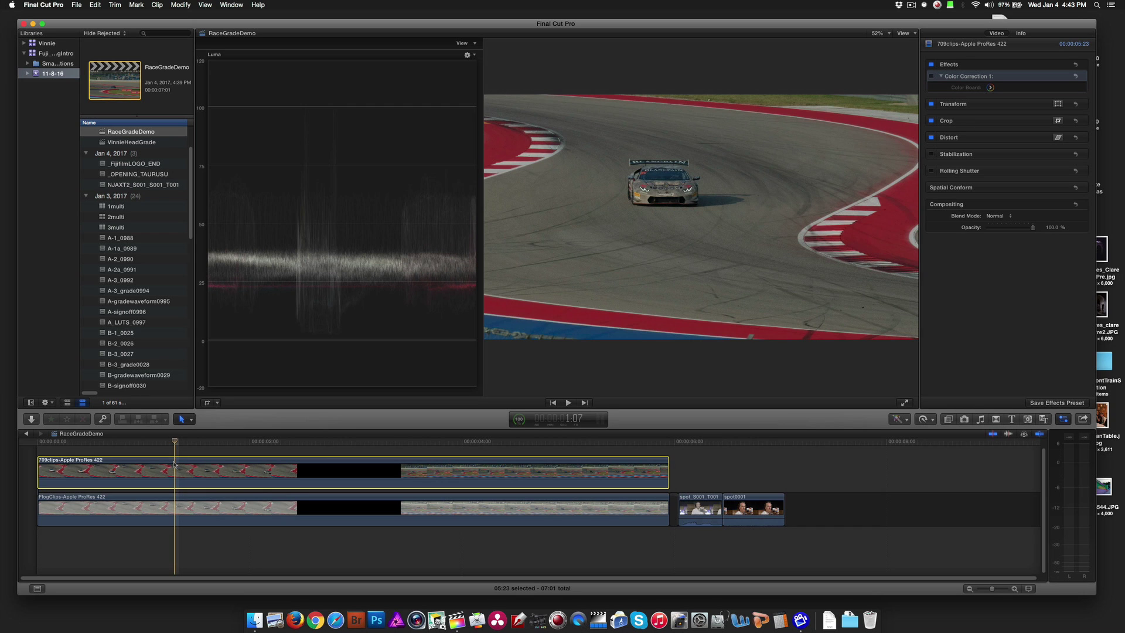
key("v")
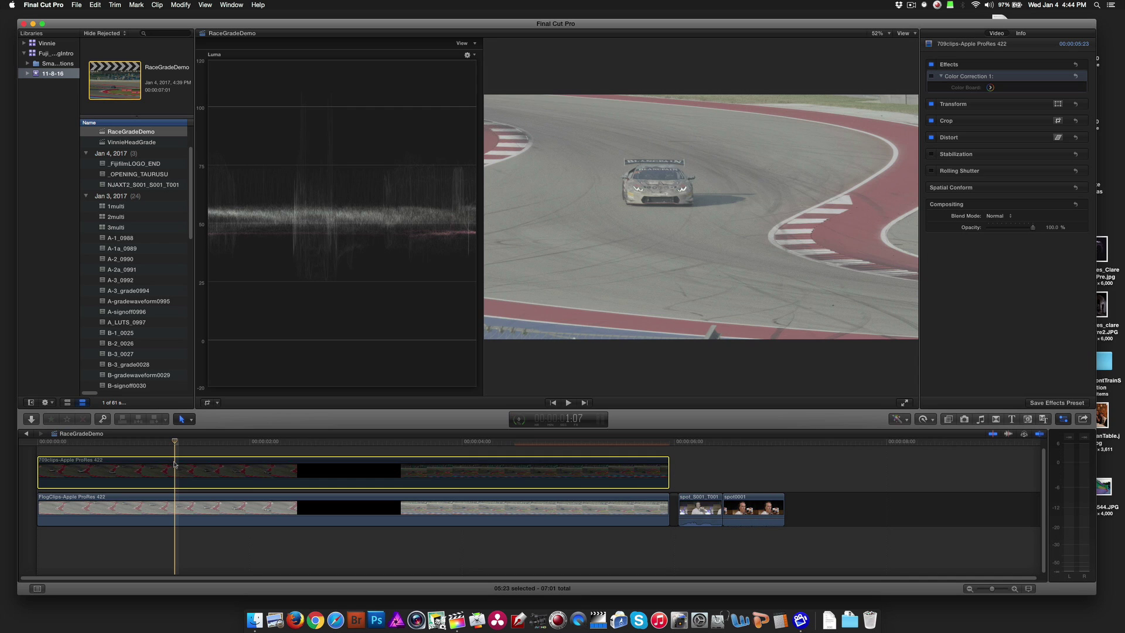
key("v")
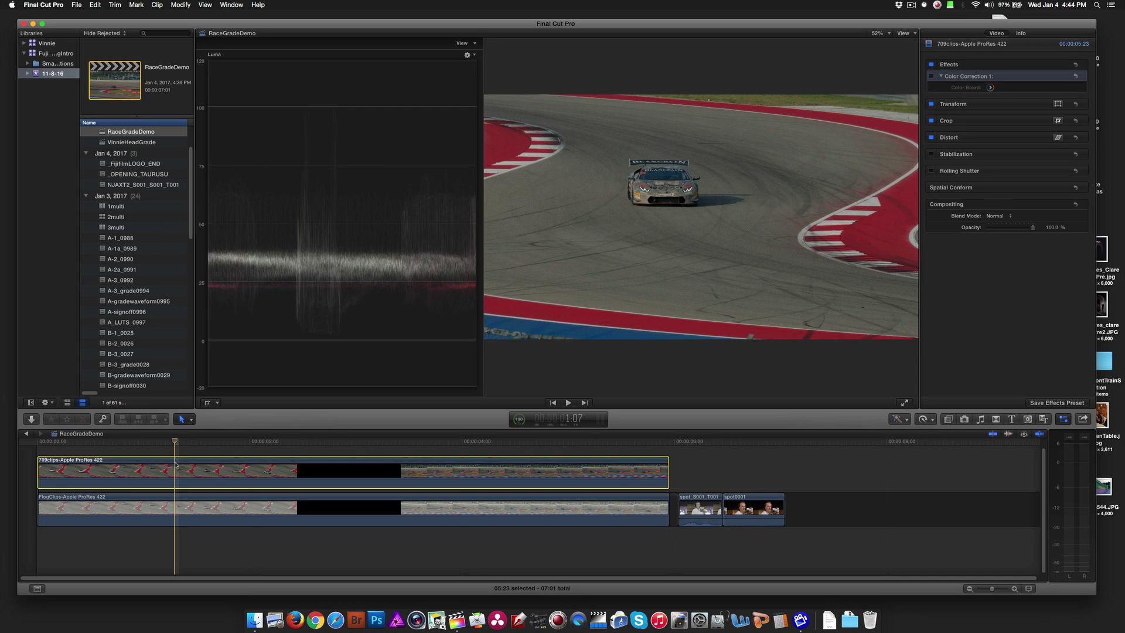
key("v")
key("v")
key("v")
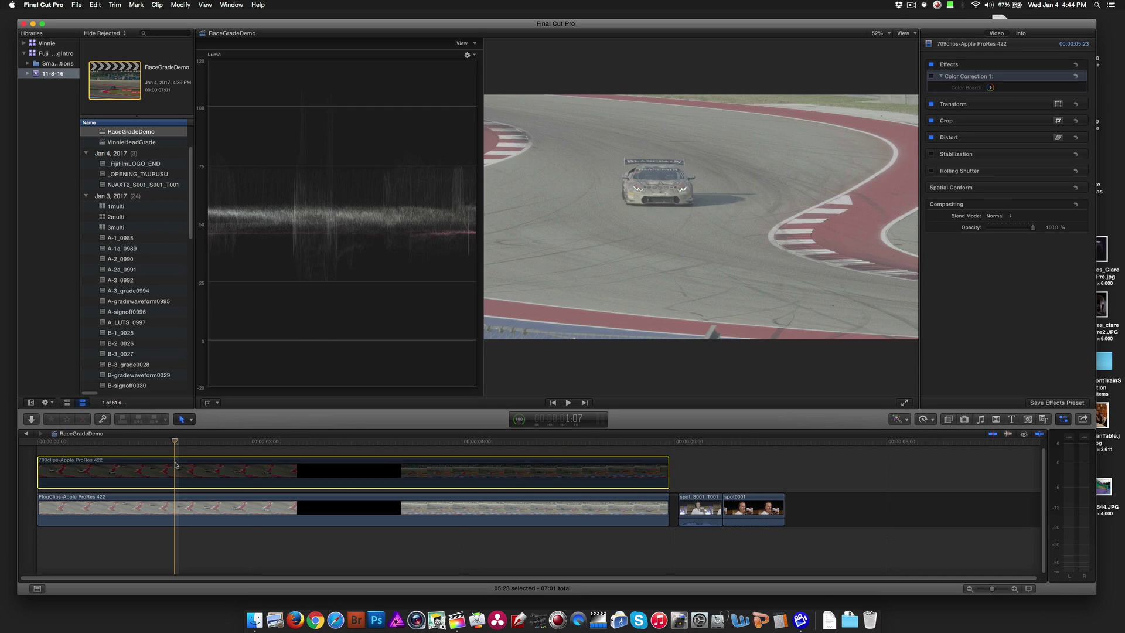
key("v")
key("v")
key("v")
key("v")
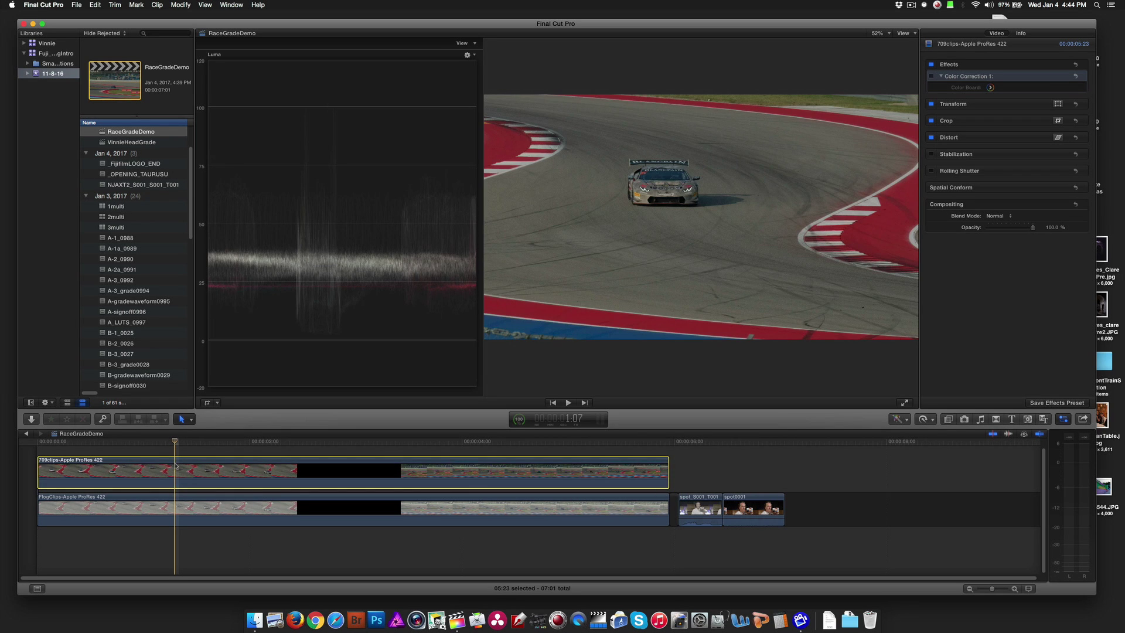
key("v")
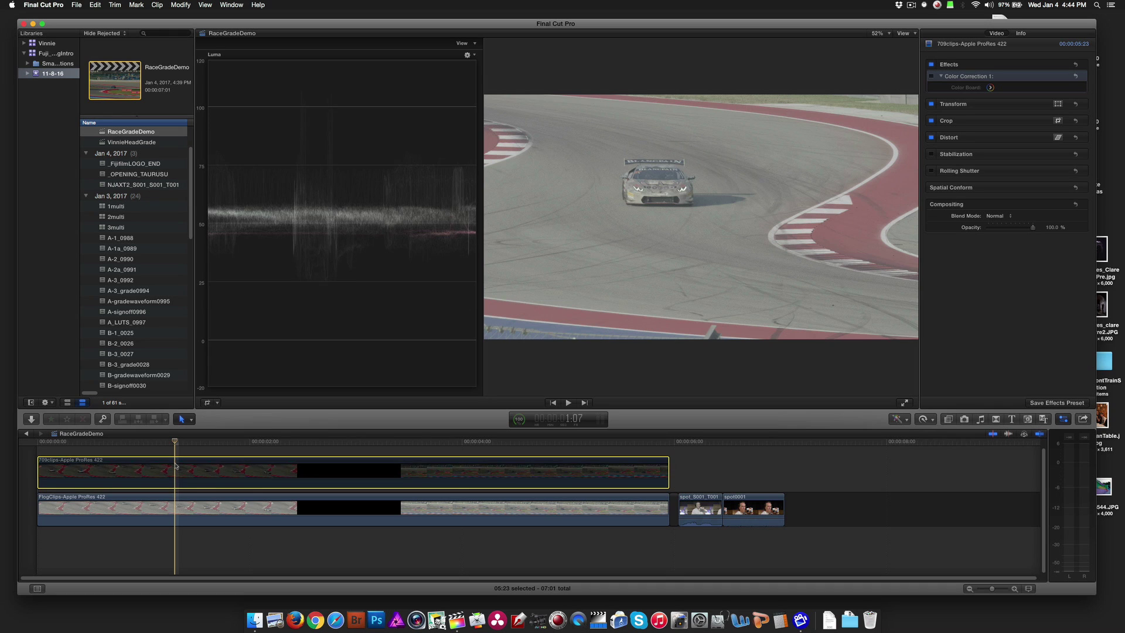
key("v")
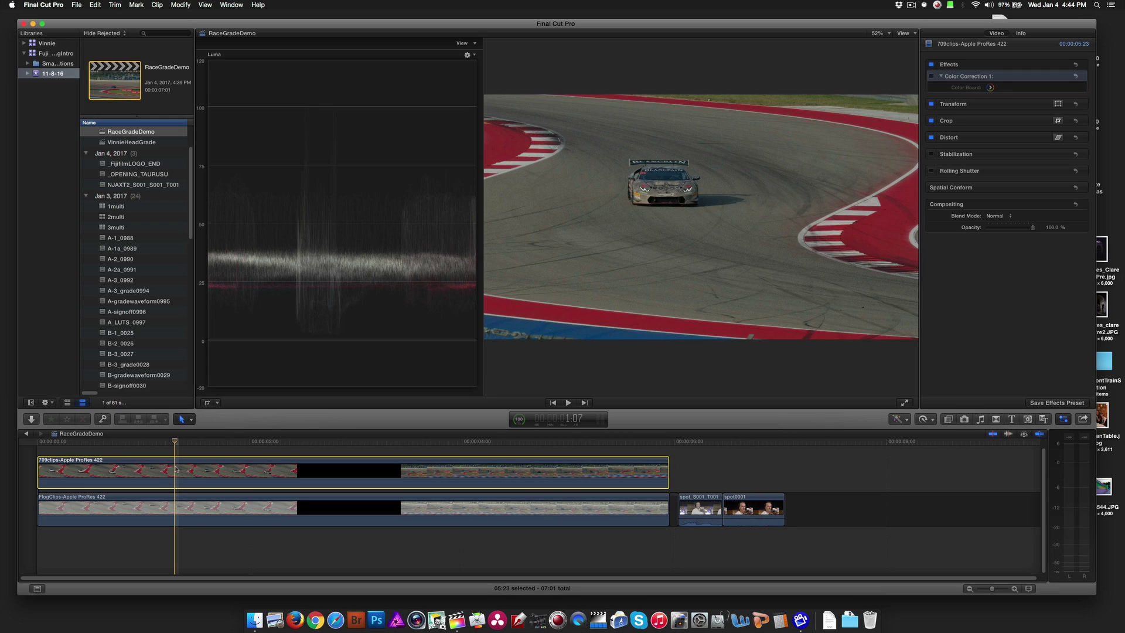
key("v")
Grade FlogClips' Exposure: midtones to -51%, shadows to about -20%, highlights up to 17%.
left_click(174, 506)
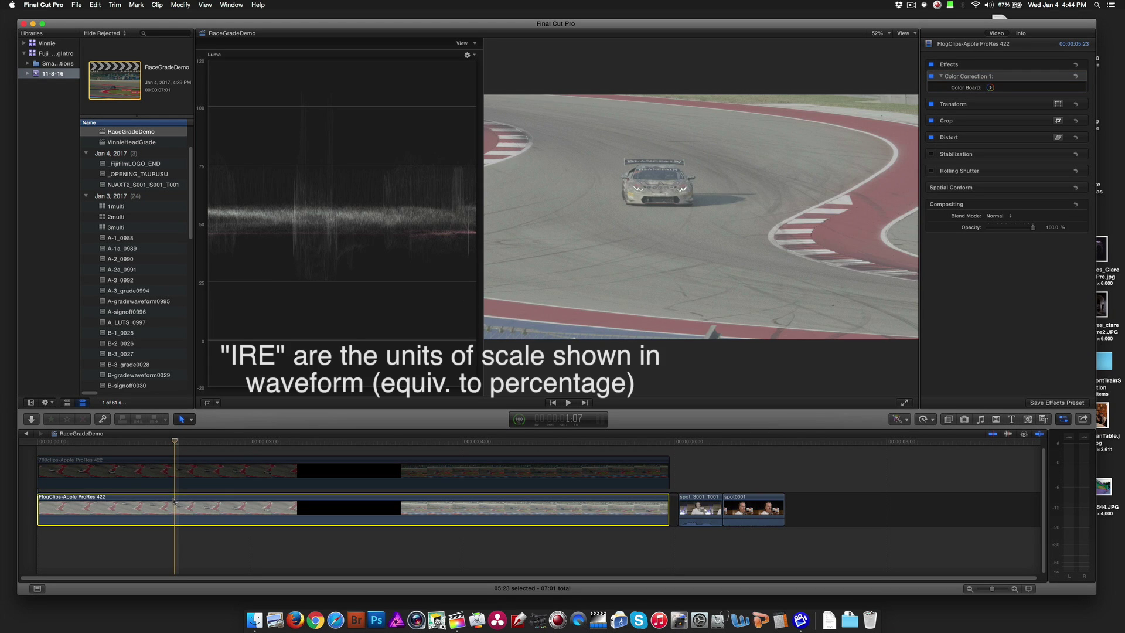
left_click(990, 88)
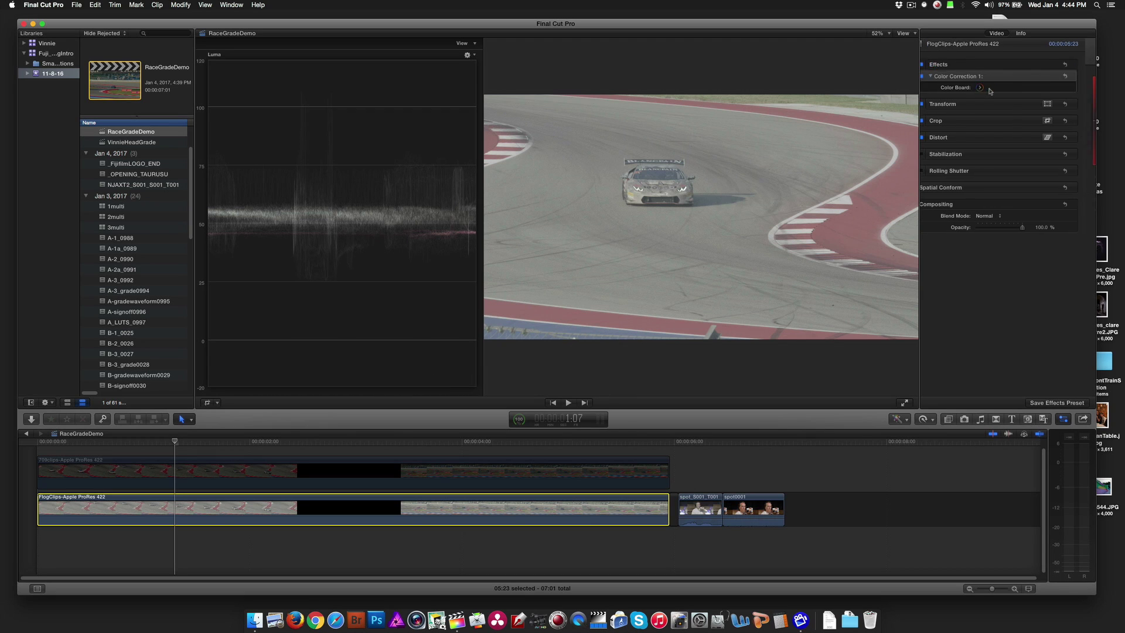
left_click(1047, 50)
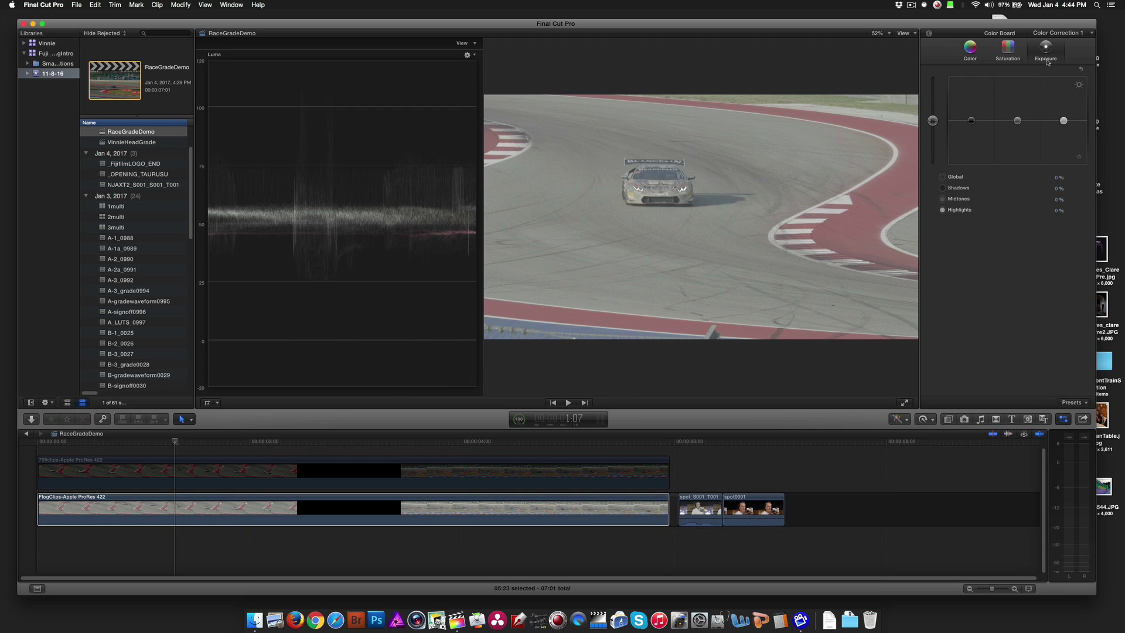
left_click_drag(1019, 125, 1023, 147)
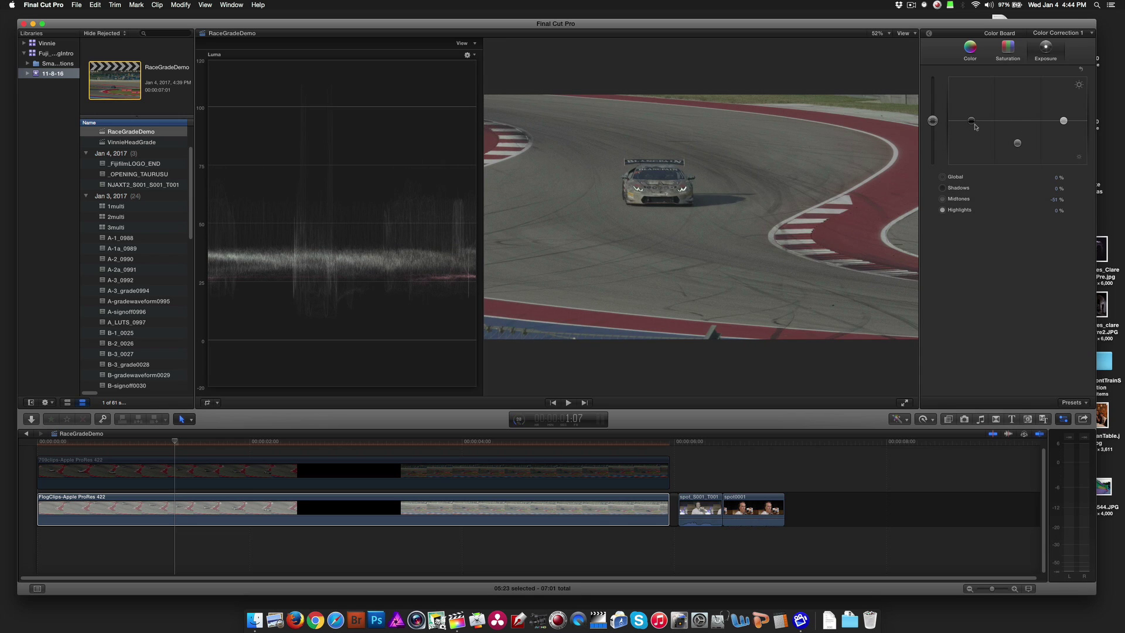
left_click_drag(974, 124, 977, 133)
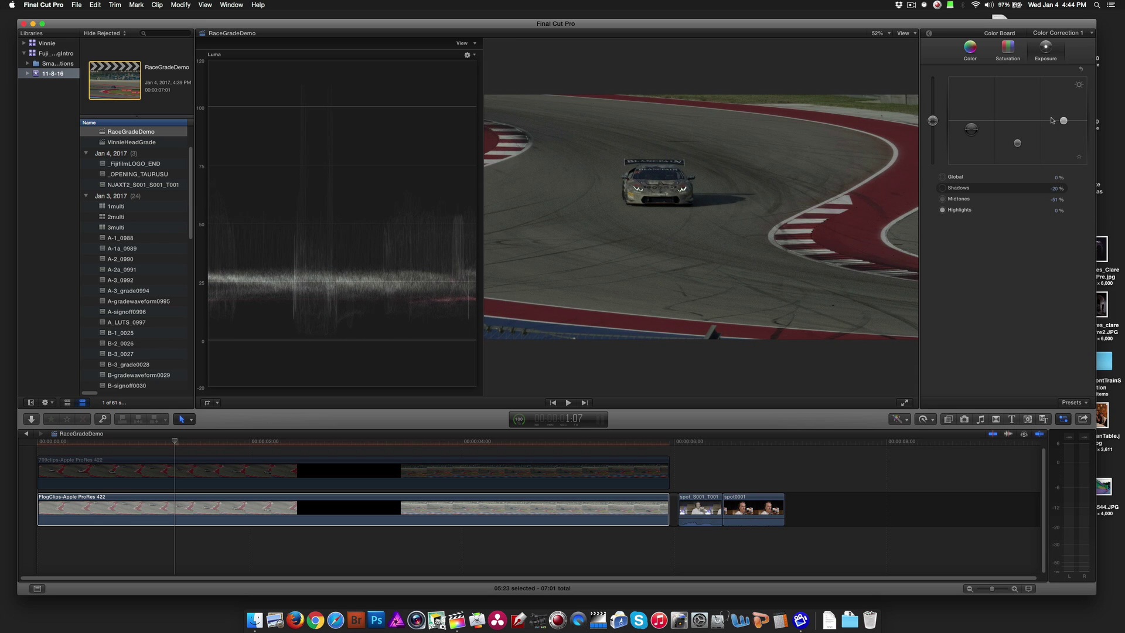
left_click_drag(1064, 123, 1064, 113)
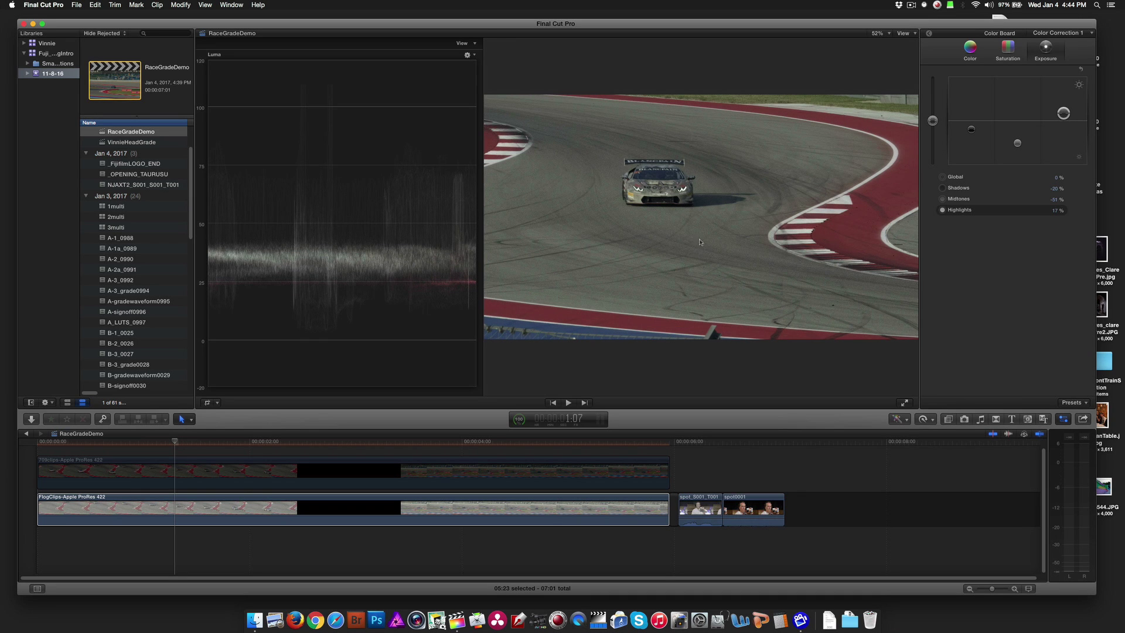
left_click(174, 467)
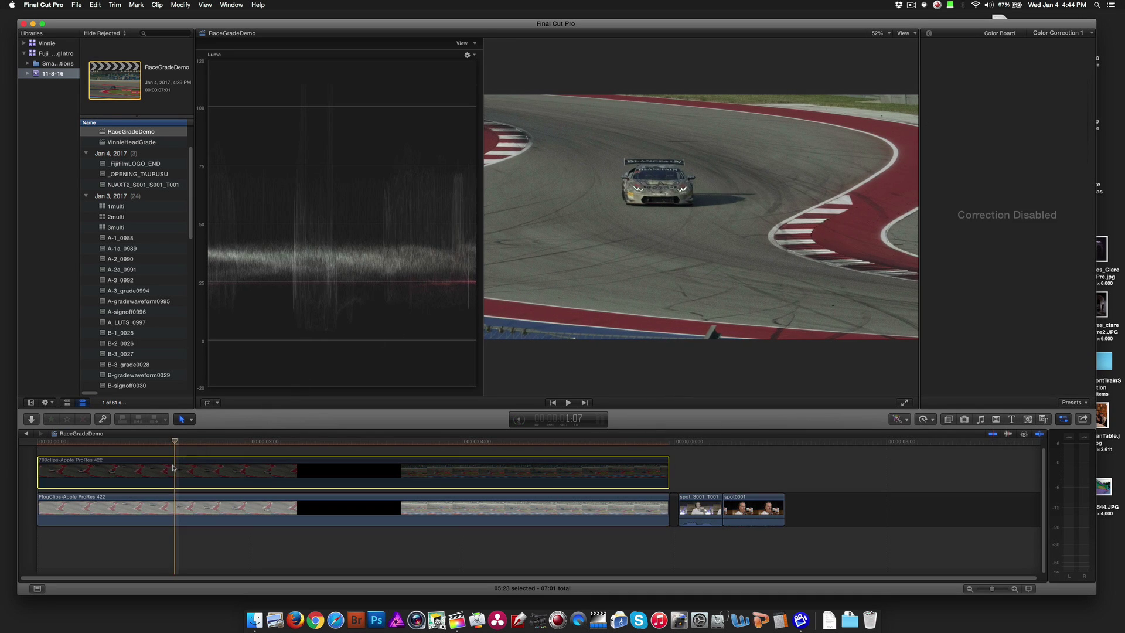
Toggle the 709clips clip on and off to compare it with the graded F-Log image.
key("v")
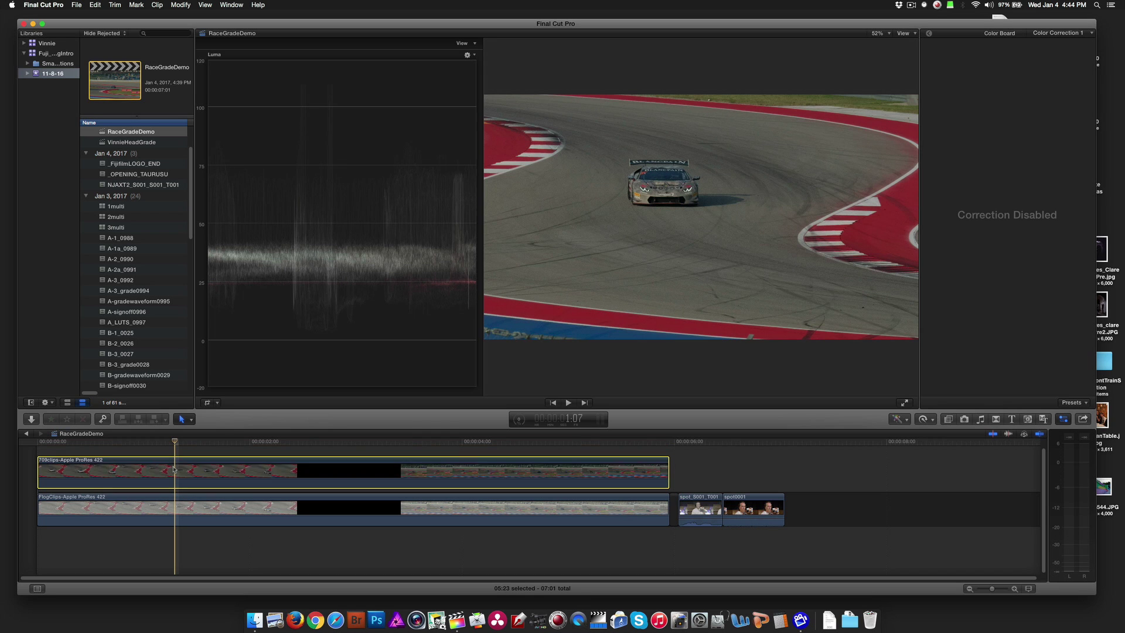
key("v")
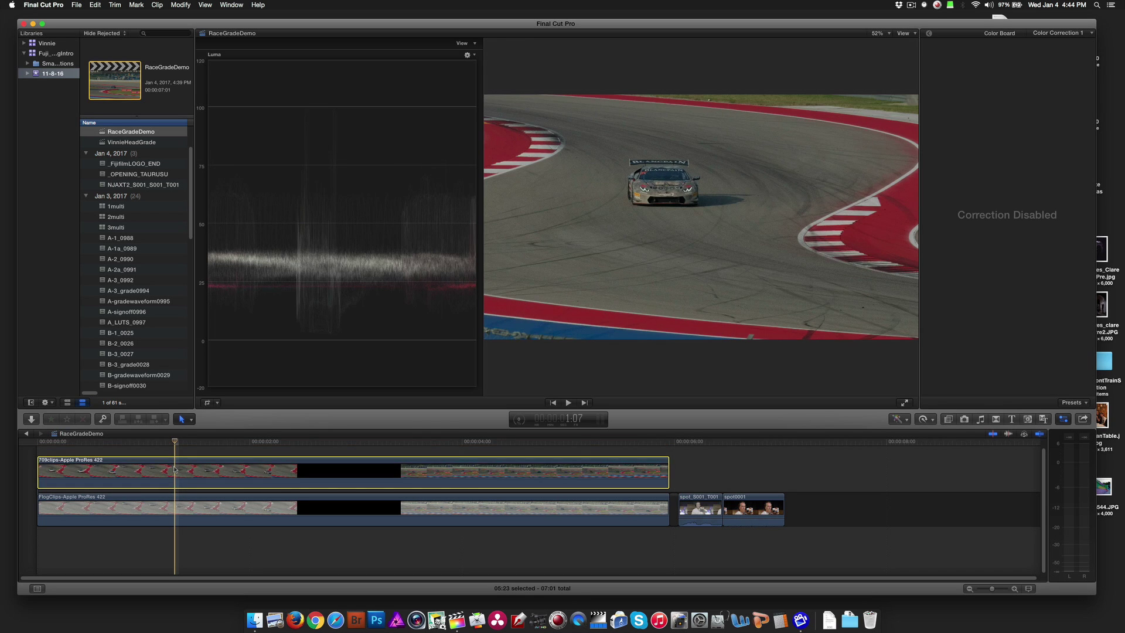
key("v")
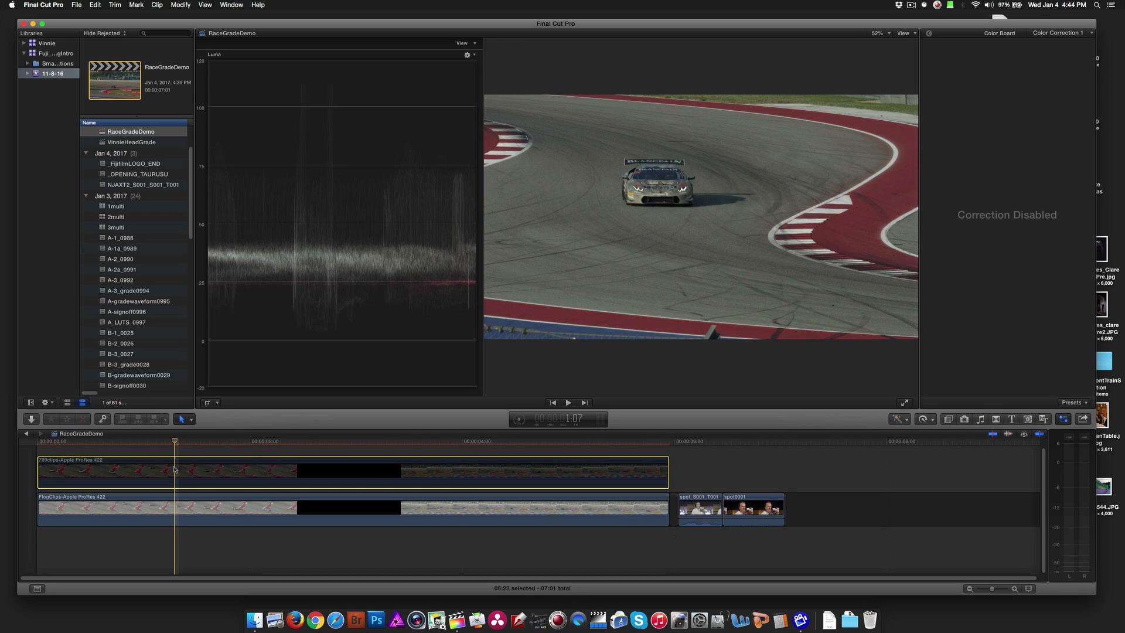
Shift FlogClips' Global colour puck toward magenta, then check its Saturation settings.
left_click(178, 512)
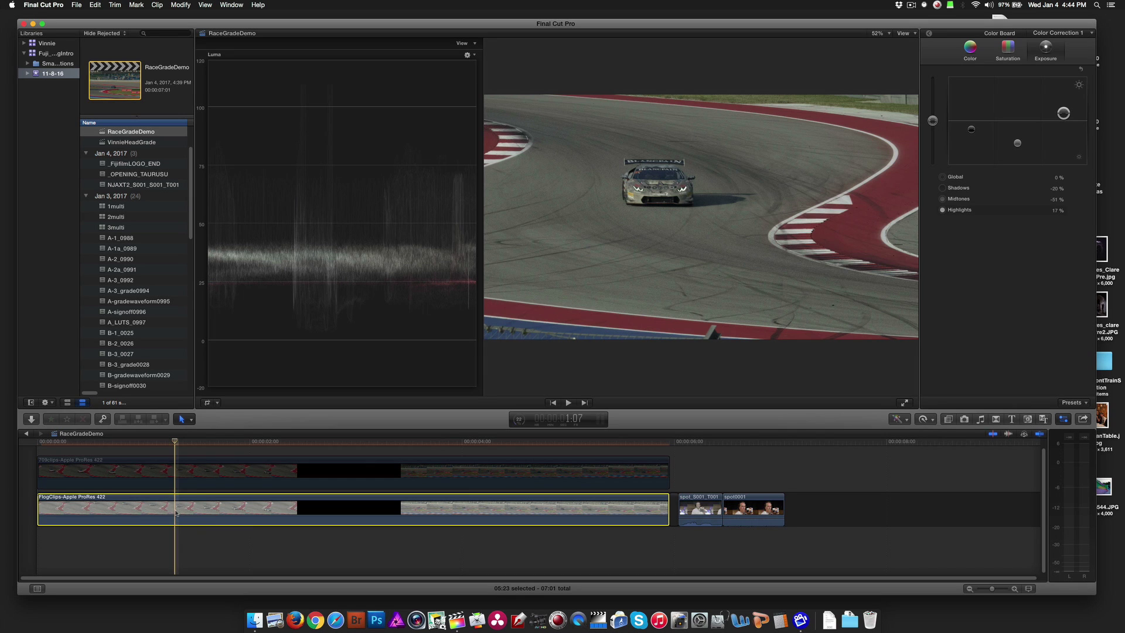
left_click(972, 50)
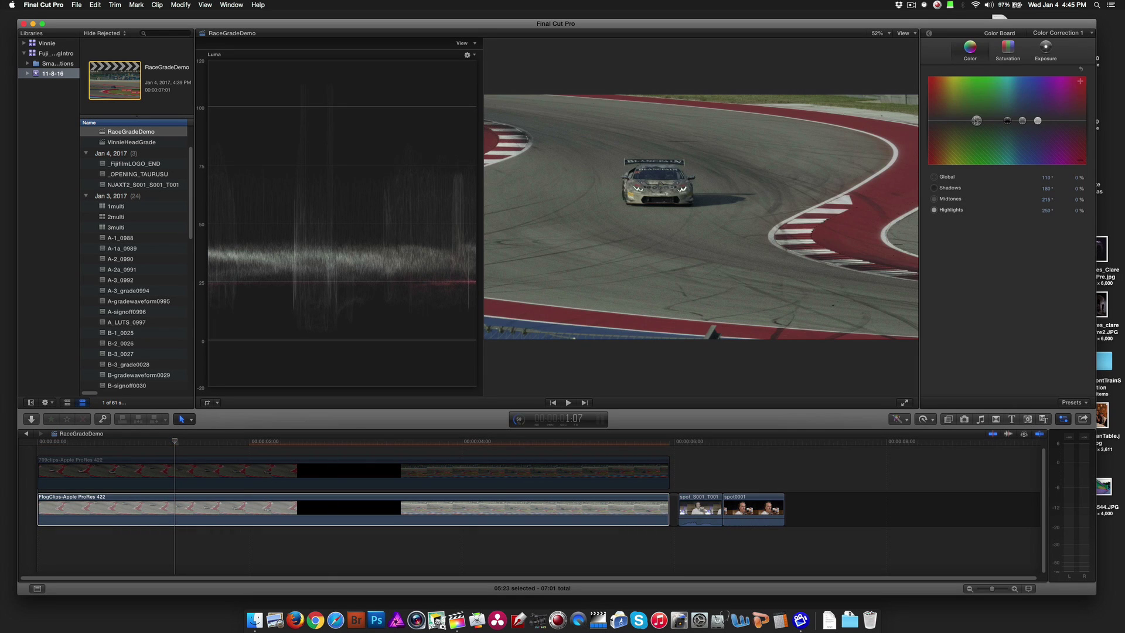
left_click_drag(977, 120, 1058, 114)
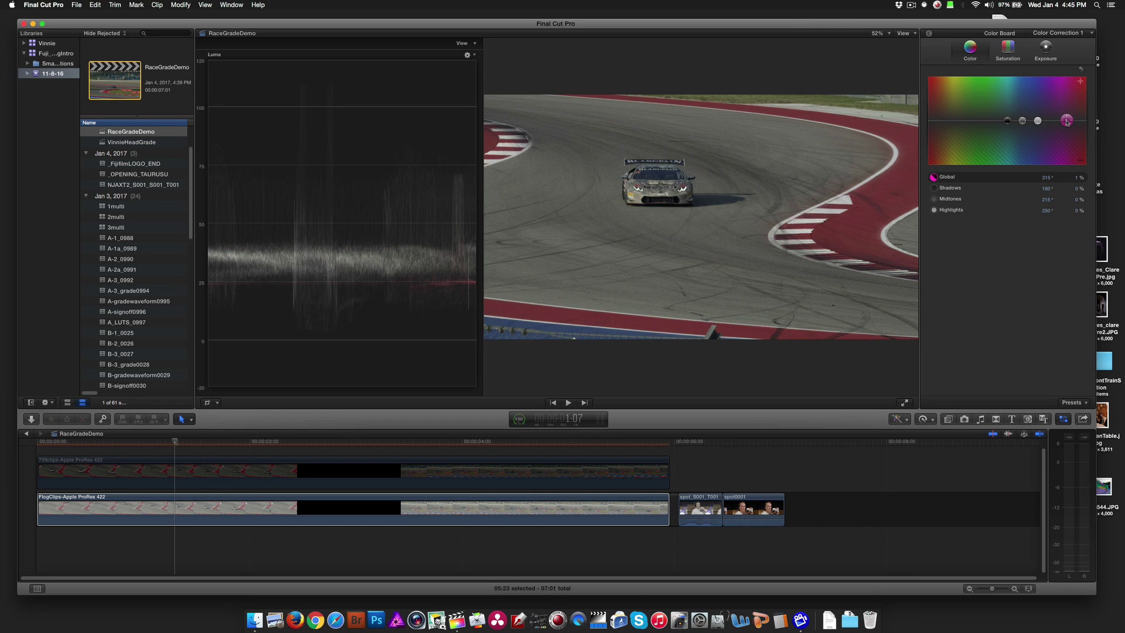
left_click(1013, 56)
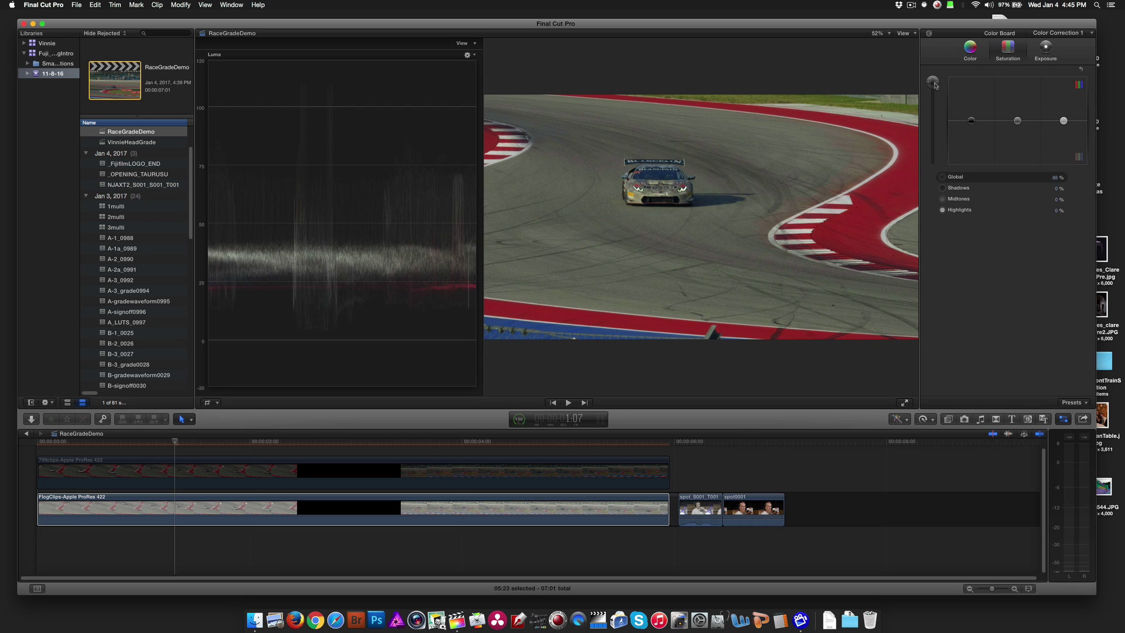
left_click(174, 474)
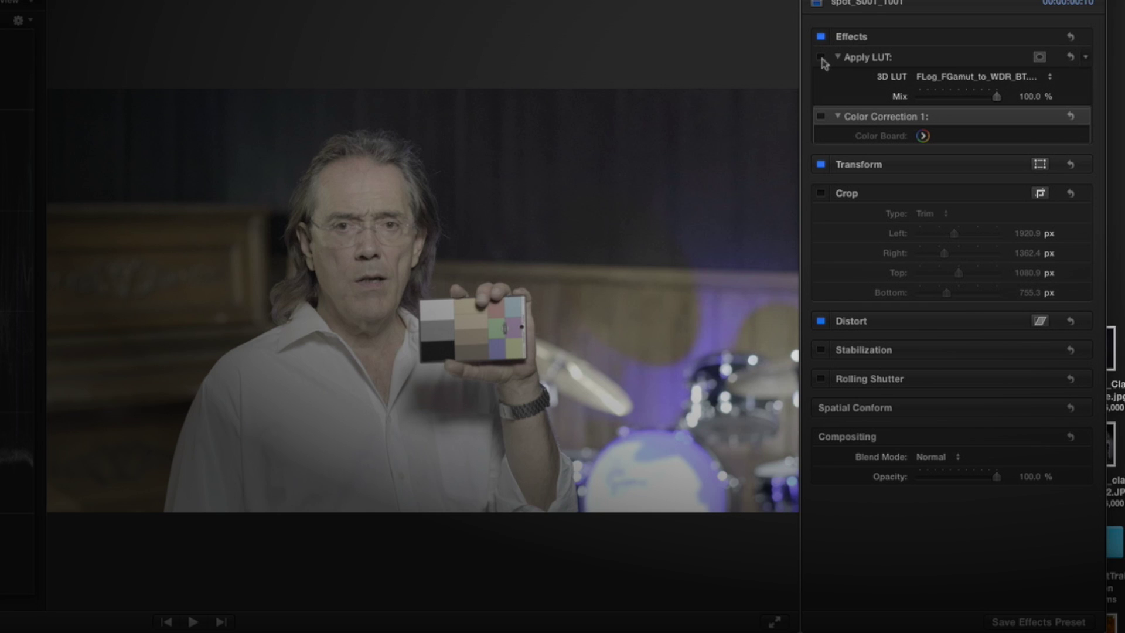
Enable Apply LUT and compare the FLog_FGamut_to_FLog_BT.709 and FLog_FGamut_to_WDR_BT.709 LUTs.
left_click(821, 57)
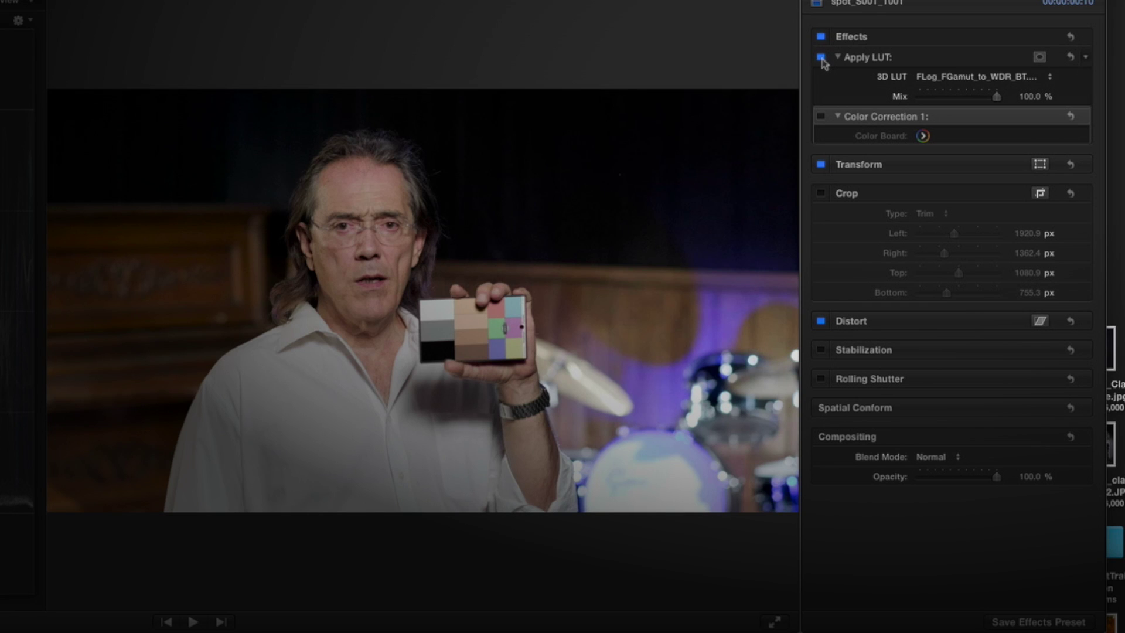
left_click(1050, 78)
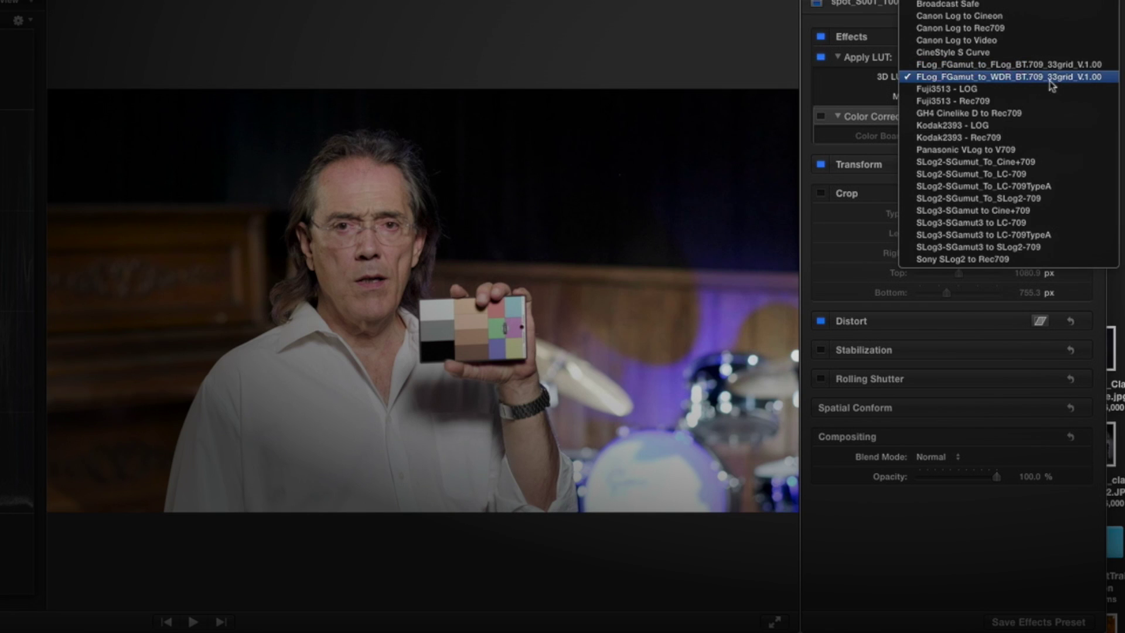
left_click(1037, 66)
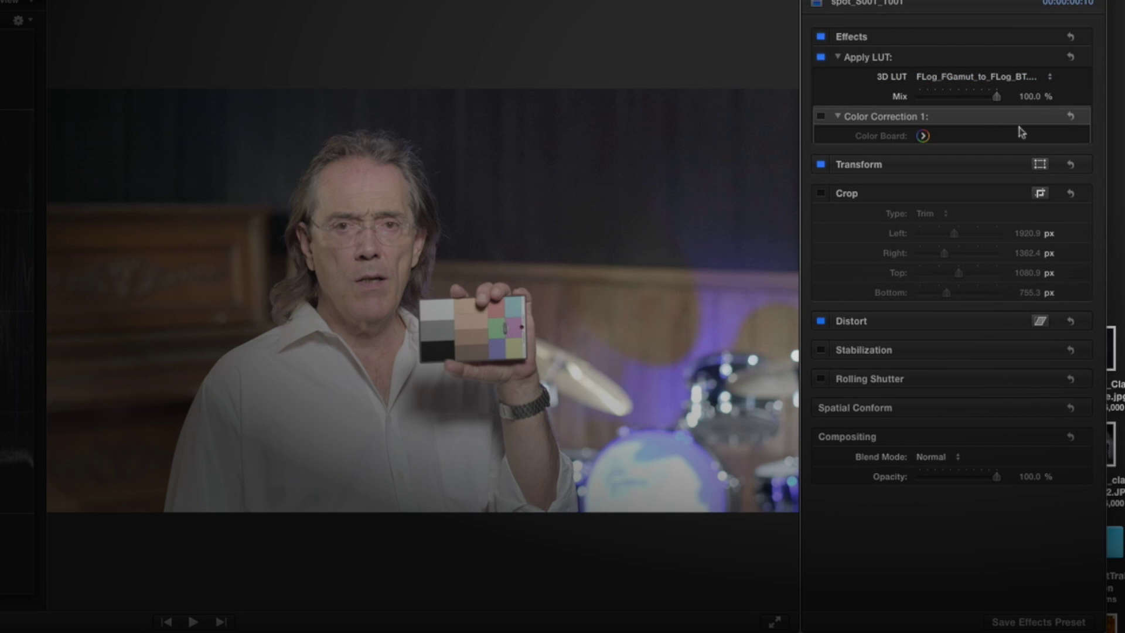
left_click(1050, 79)
left_click(1048, 91)
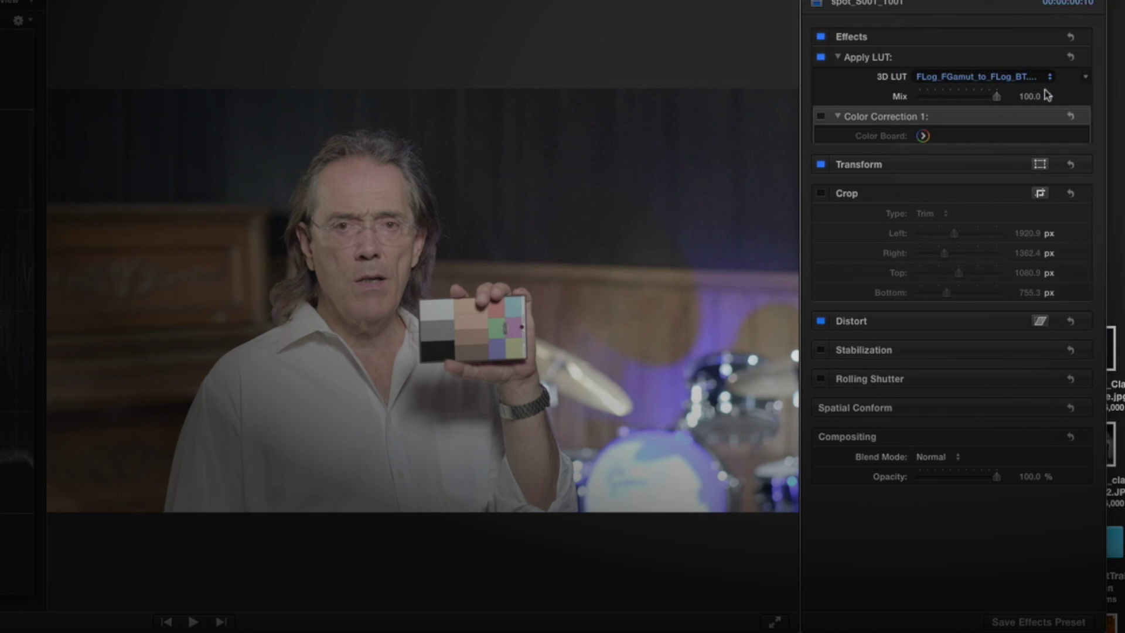